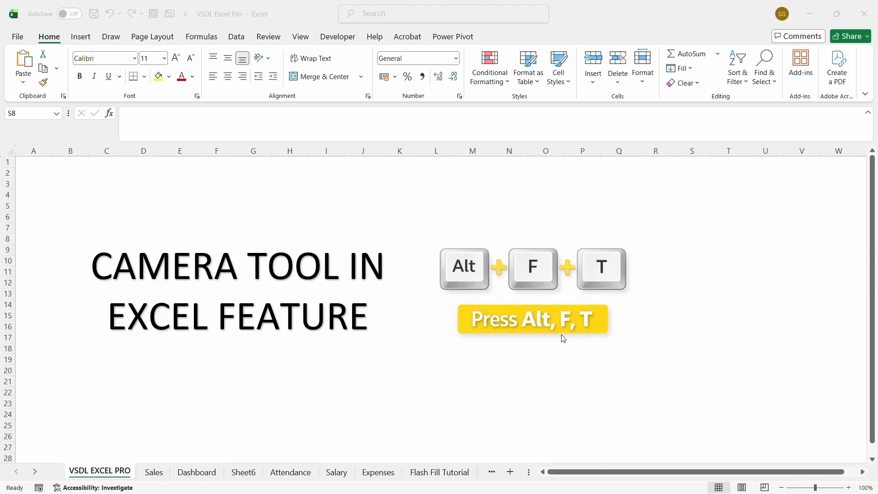
Add the Camera command from All Commands to the Quick Access Toolbar and accept the Excel options.
key("alt+f")
key("t")
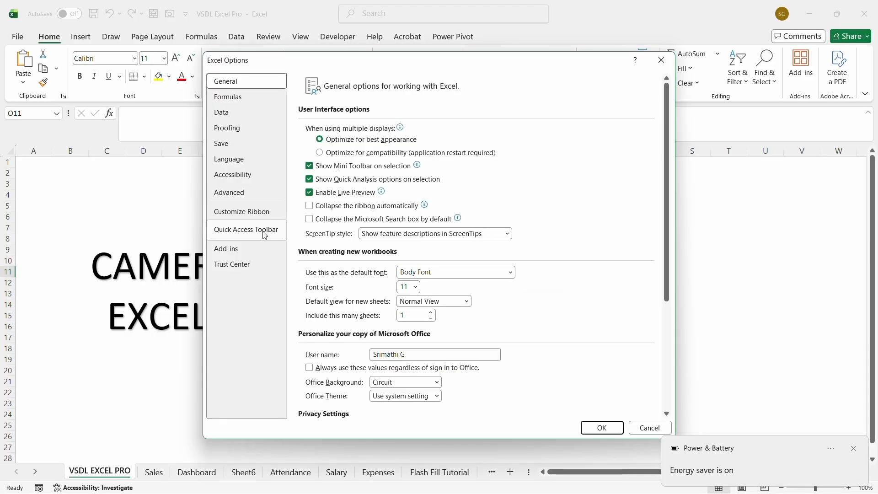
left_click(272, 229)
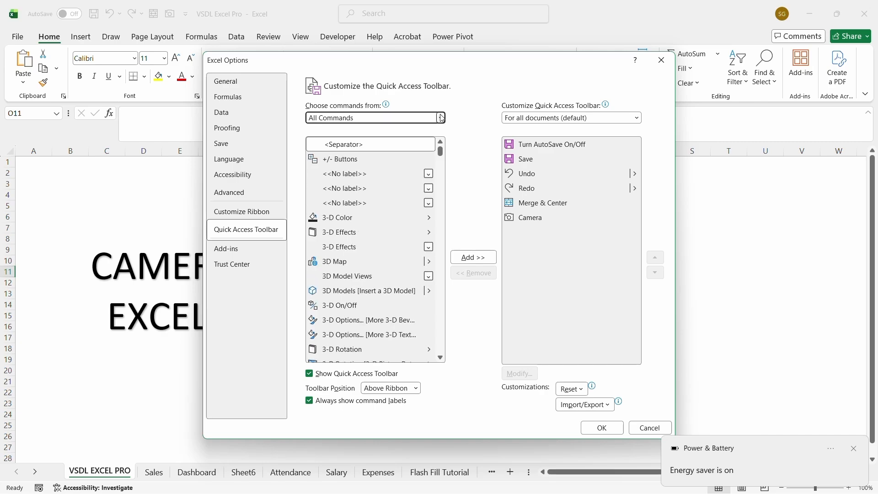
left_click(440, 115)
left_click(441, 149)
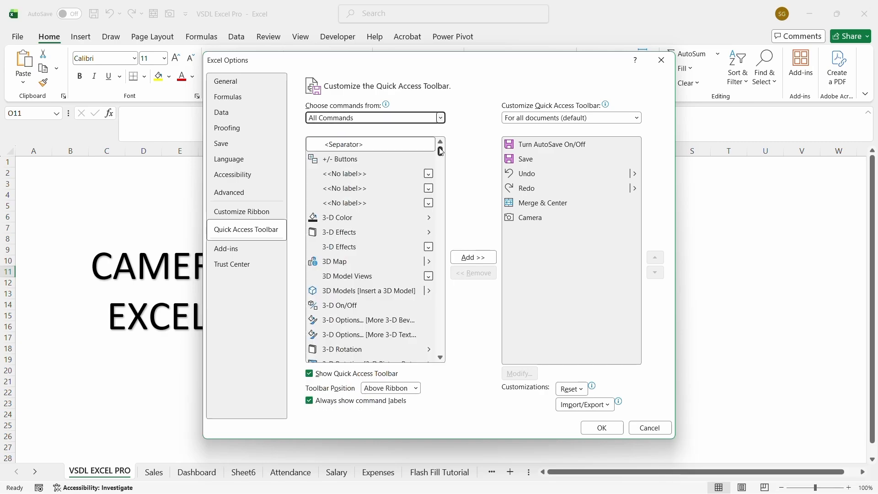
left_click_drag(440, 148, 441, 169)
left_click(373, 232)
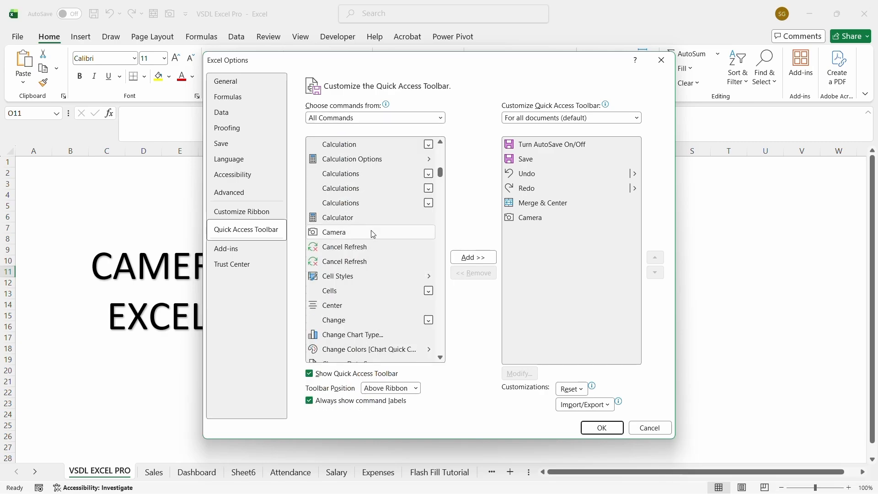
left_click(480, 256)
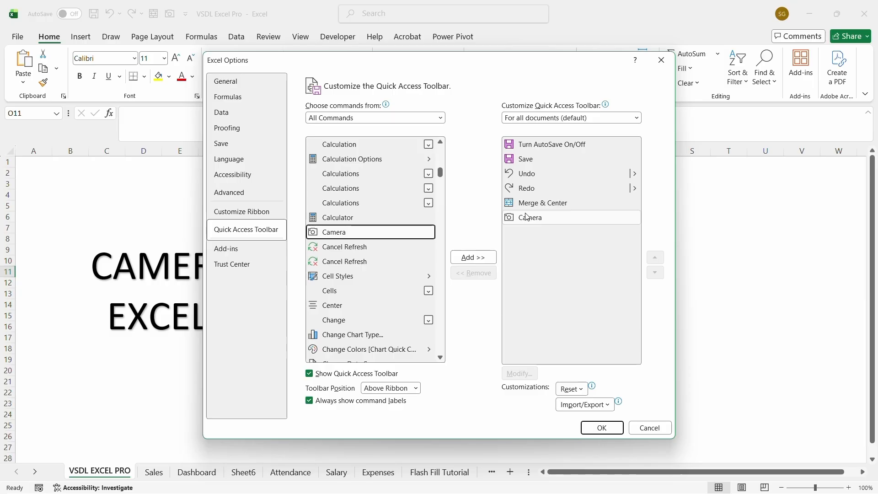
left_click(600, 431)
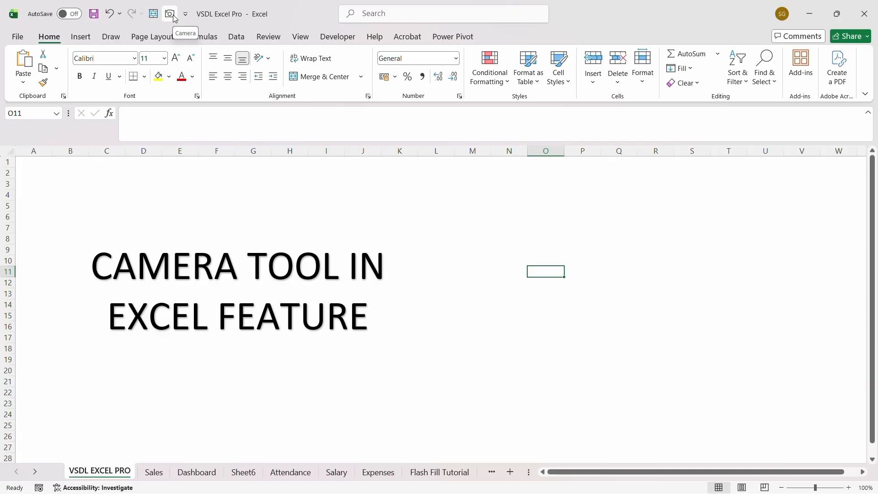
On Sheet6, take a Camera picture of range D3:E13 and place it beside the table at about cell H3.
left_click(243, 472)
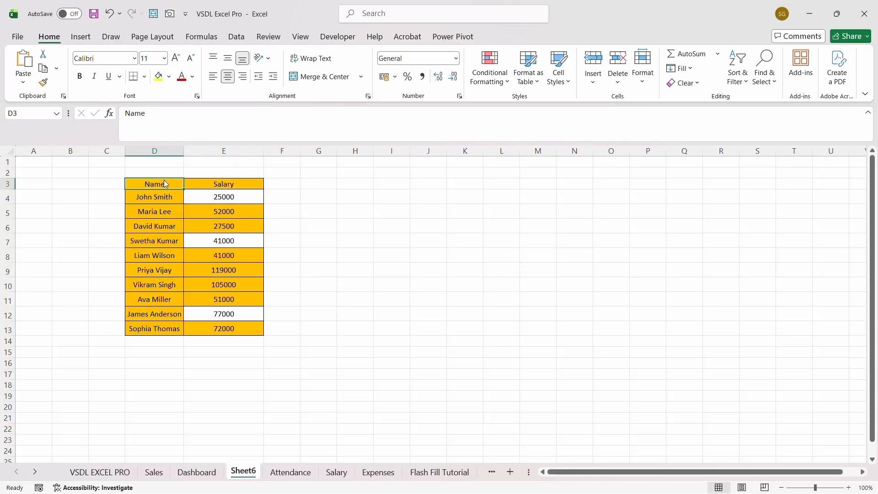
left_click_drag(163, 181, 225, 329)
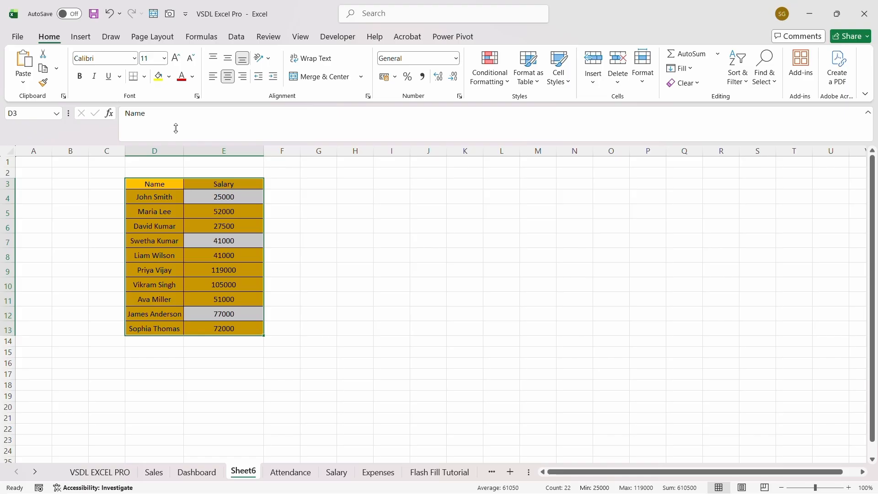
left_click(173, 15)
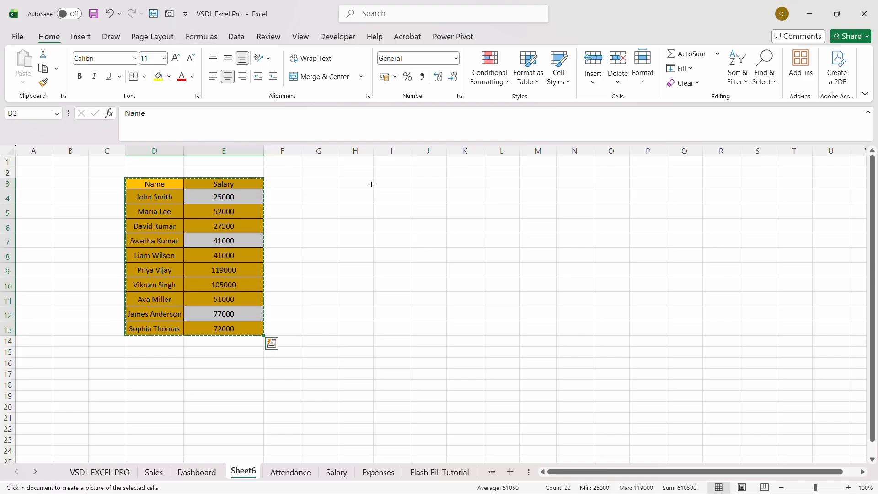
left_click(371, 184)
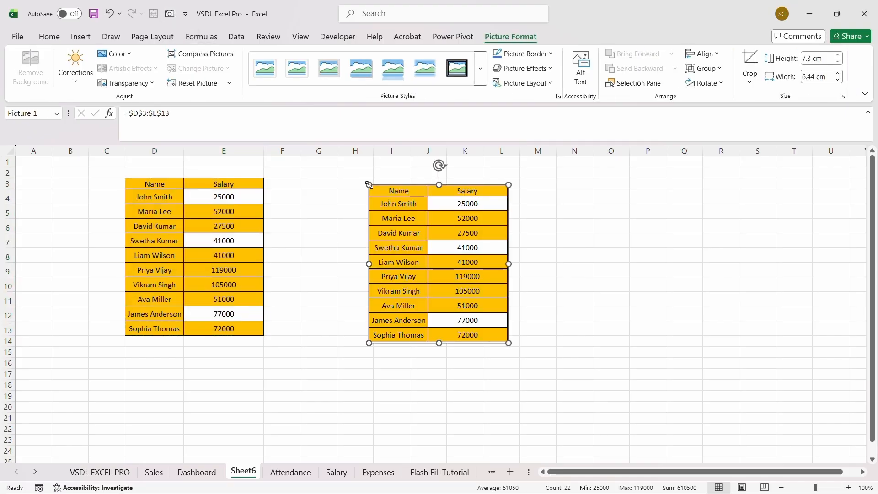
left_click(519, 210)
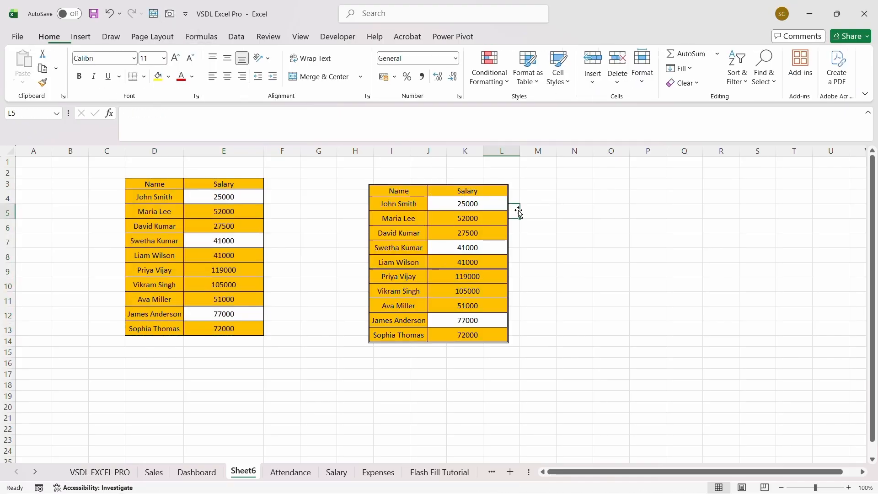
Change the source table's salaries to 50000 in E4, 62500 in E7 and 92000 in E12.
left_click(241, 199)
type("50000")
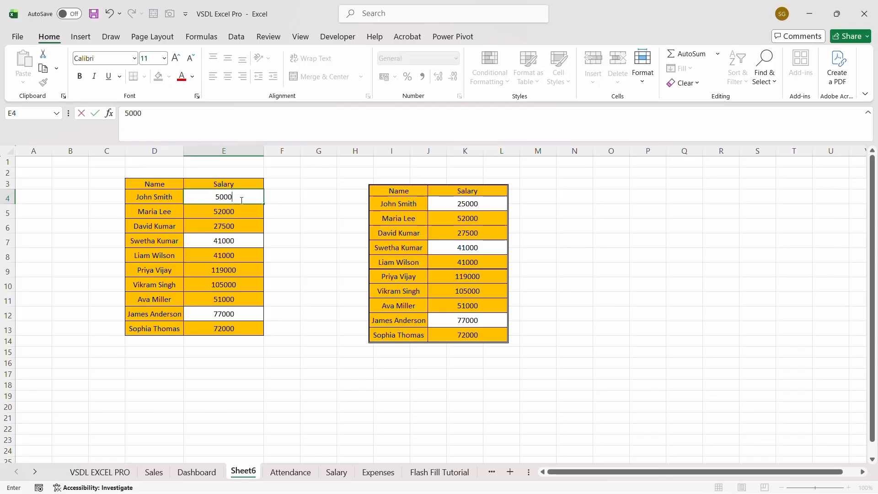
left_click(275, 205)
left_click(249, 240)
type("62500")
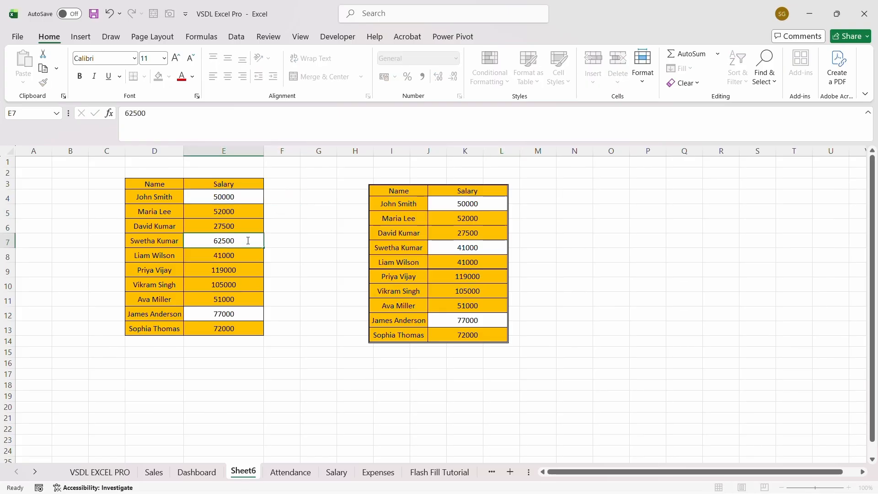
key("Tab")
left_click(251, 314)
type("92000")
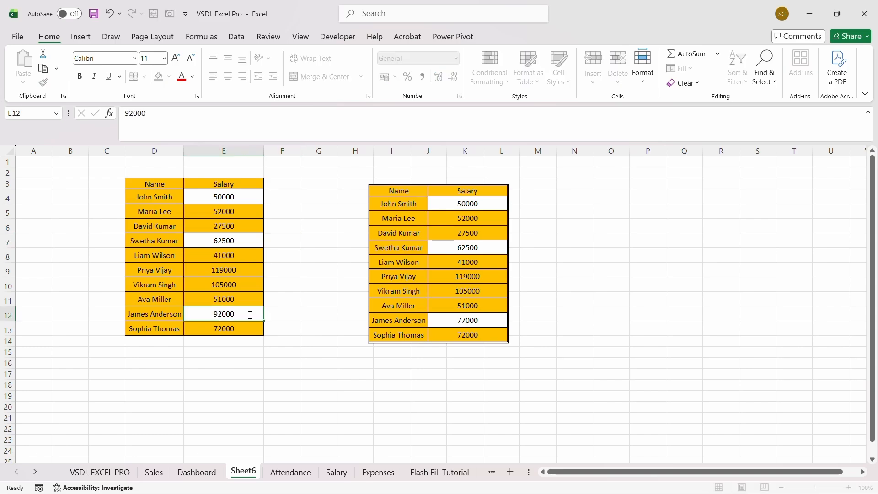
key("Tab")
Fill the source table D3:E13 with yellow.
left_click_drag(172, 183, 170, 184)
key("shift+Down")
key("shift+Down")
key("shift+Down")
key("shift+Down")
key("shift+Down")
key("shift+Down")
key("shift+Down")
key("shift+Down")
key("shift+Down")
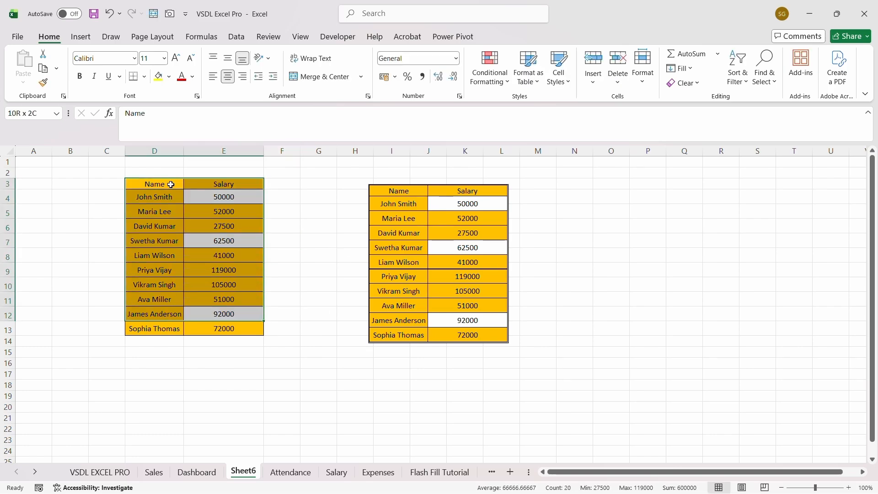
left_click(158, 76)
left_click(316, 213)
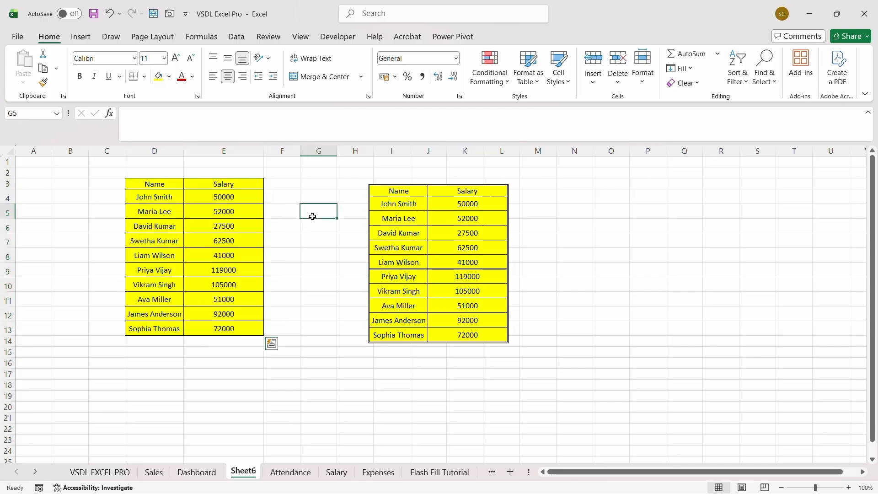
Move the linked picture of the salary table slightly to the right on Sheet6.
left_click(459, 219)
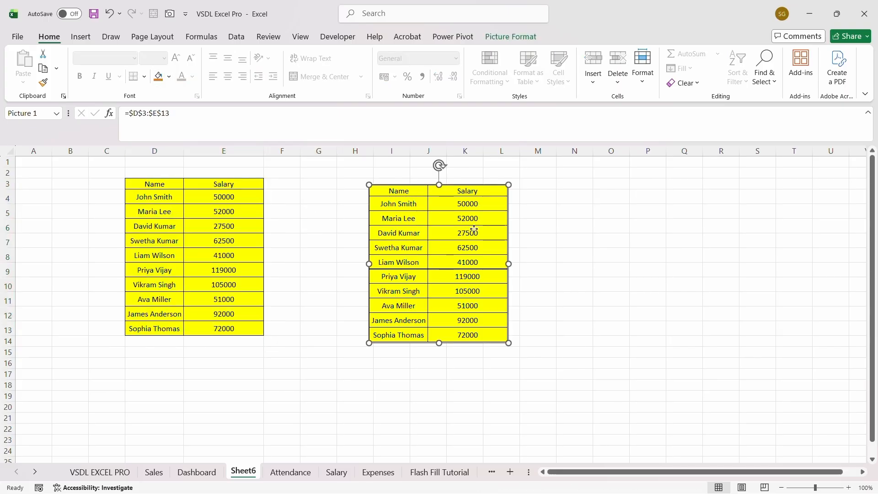
mouse_move(470, 230)
left_mouse_down()
mouse_move(616, 223)
mouse_move(476, 229)
left_mouse_up()
left_click(548, 230)
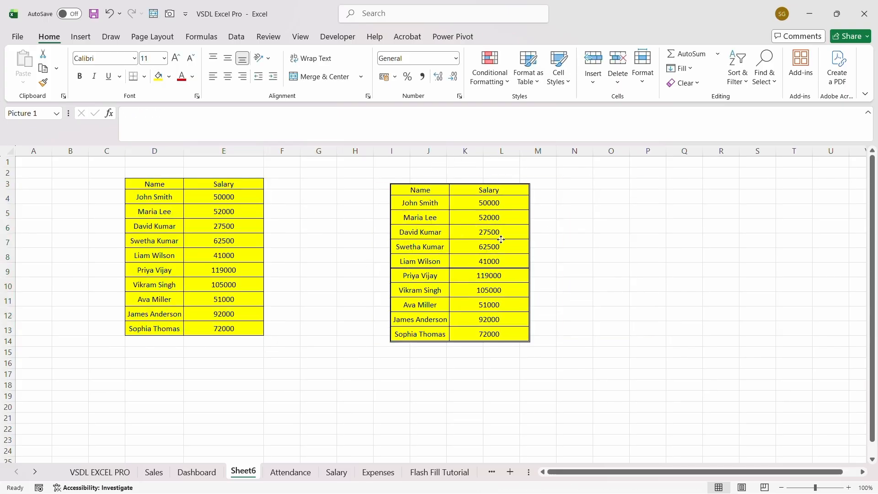
Fill the Salary column E3:E13 with grey and set the font colour of cell E6 to red.
left_click(300, 111)
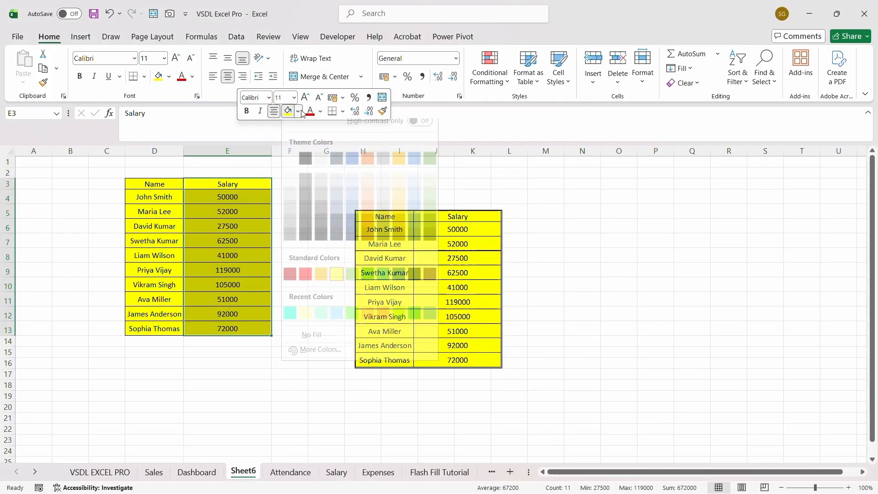
left_click(284, 213)
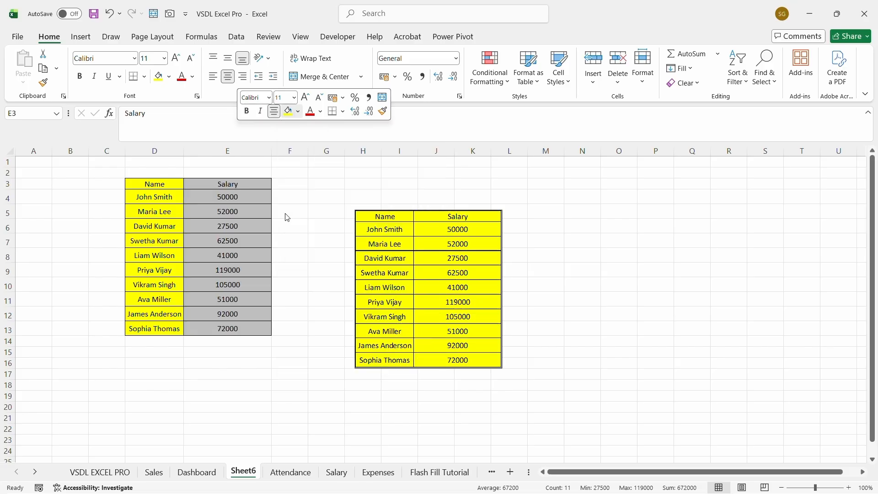
left_click(228, 225)
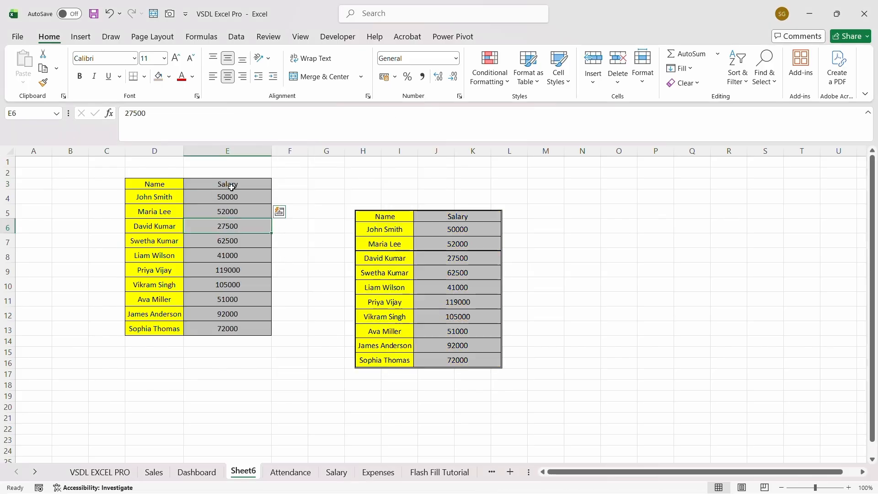
left_click(182, 76)
left_click(595, 254)
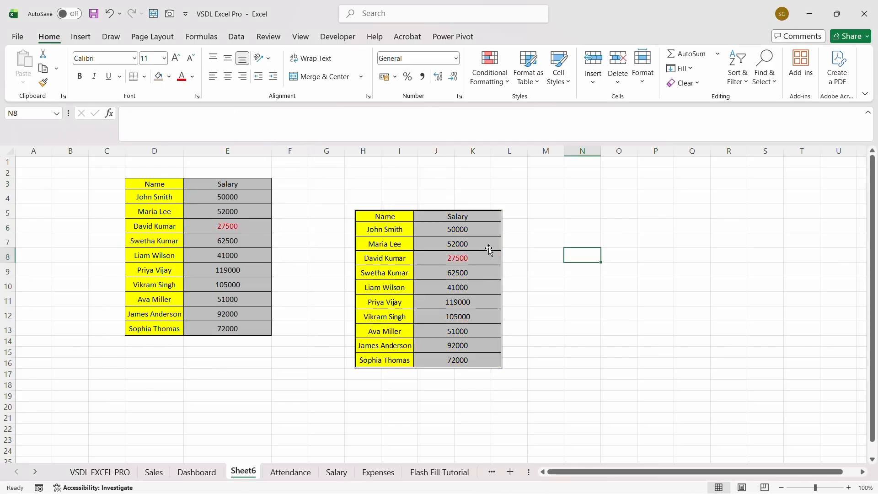
Take a Camera picture of the Sales sheet's report A1:H14 and place it at the upper-left corner of the Dashboard sheet's grid.
left_click(166, 183)
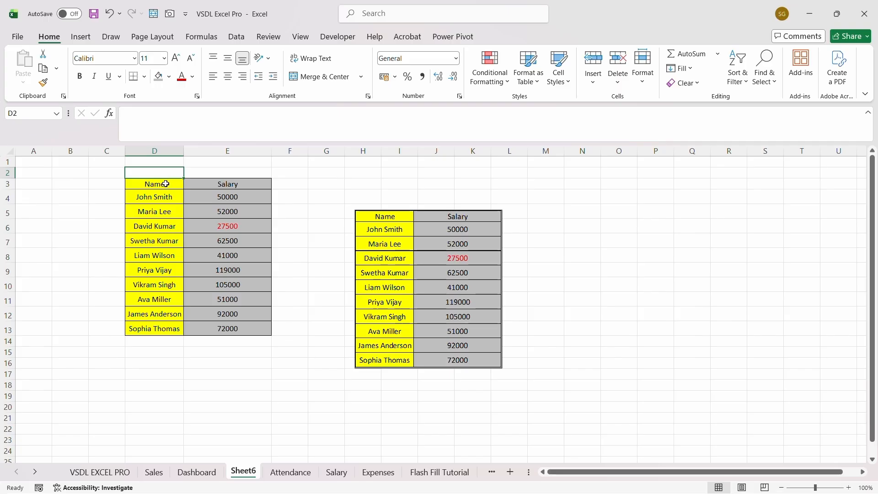
key("shift+Right")
key("ctrl+Page_Up")
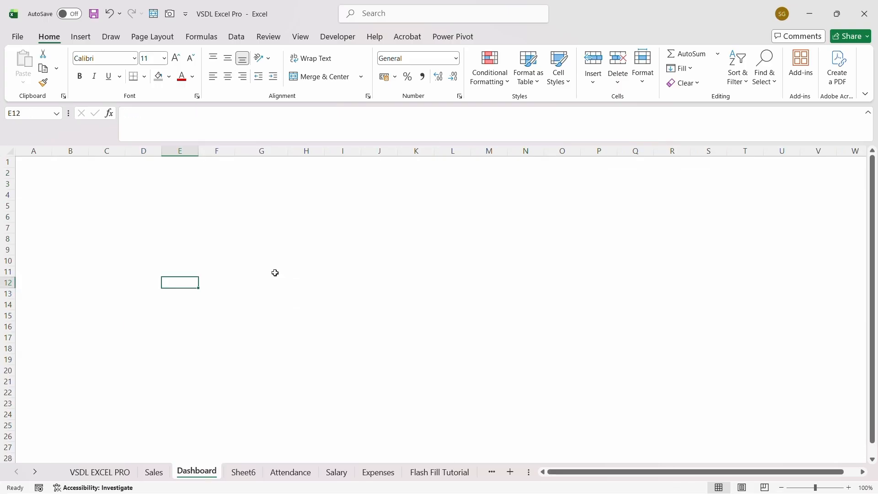
key("ctrl+Page_Up")
key("Up")
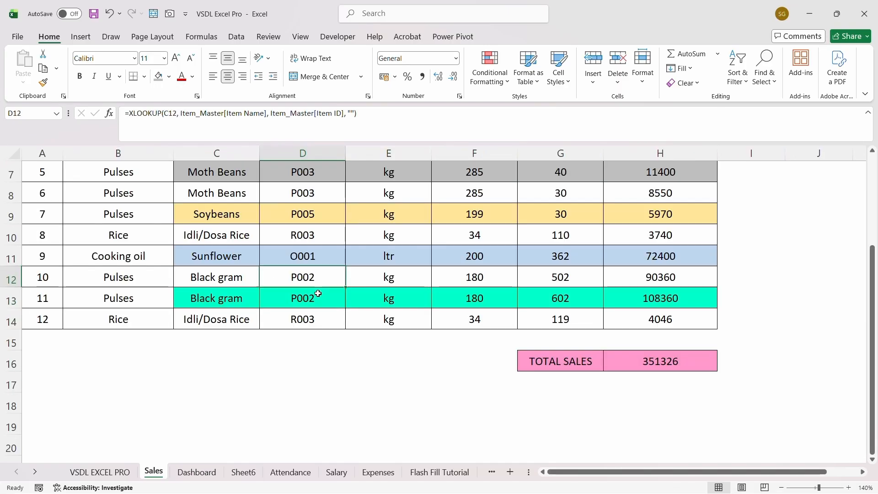
key("ctrl+Up")
key("Down")
key("Left")
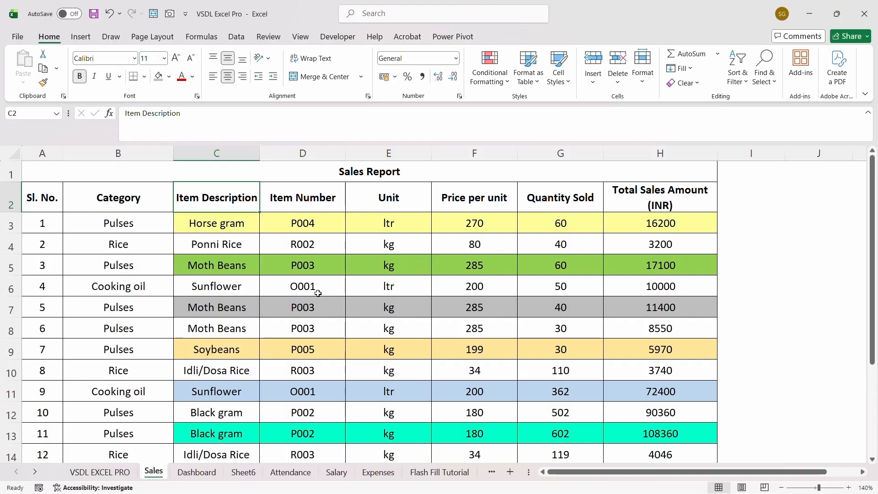
key("shift+Right")
key("ctrl+Up")
key("shift+Down")
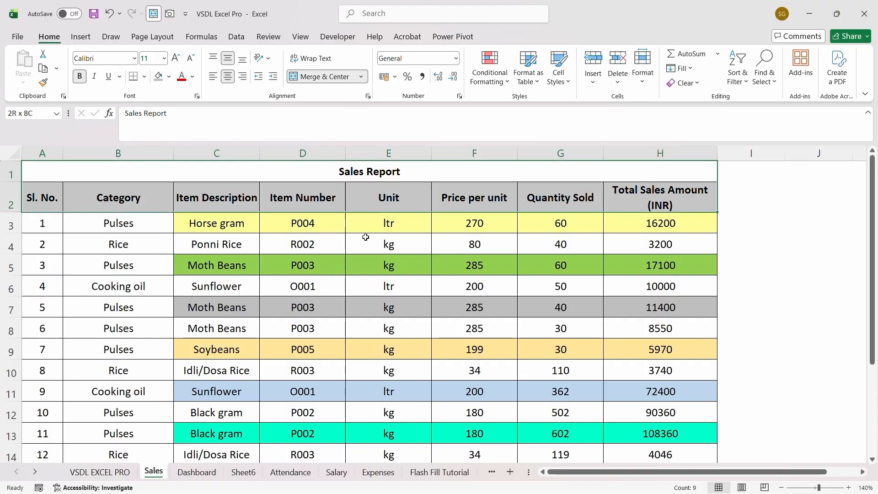
key("shift+Down")
key("shift+Down")
key("shift+Down")
key("shift+Down")
key("shift+Down")
key("shift+Down")
key("shift+Down")
key("shift+Down")
key("shift+Down")
key("shift+Down")
key("shift+Down")
key("shift+Down")
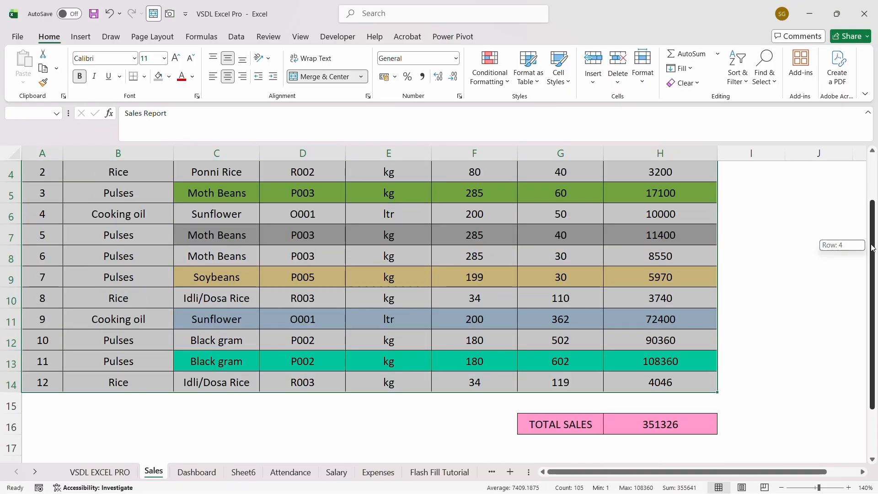
scroll(808, 182, "up", 2)
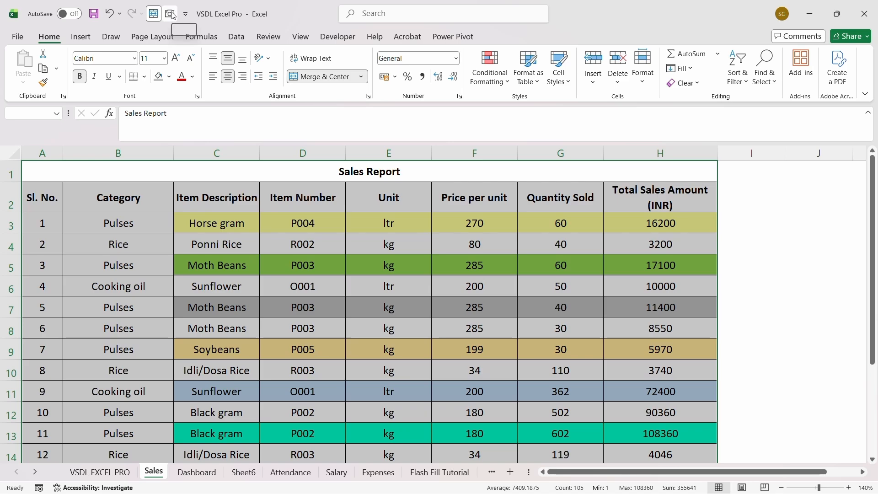
left_click(169, 14)
left_click(197, 472)
left_click(20, 157)
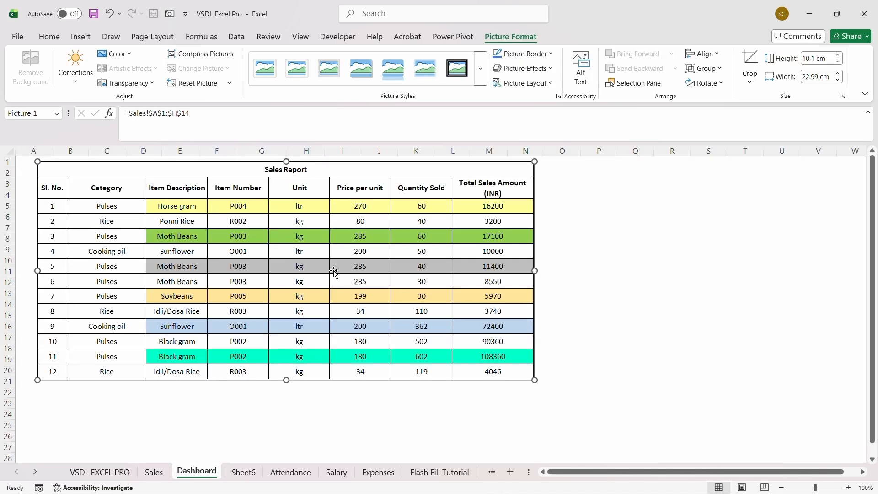
left_click(606, 293)
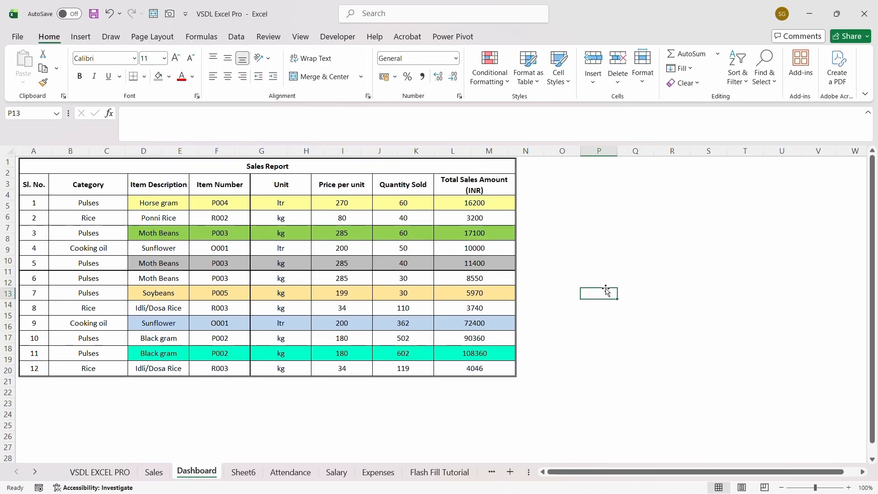
Fill the Sales Report title cell A1 on the Sales sheet with grey and check the linked picture on the Dashboard sheet.
double_click(392, 181)
left_click(391, 181)
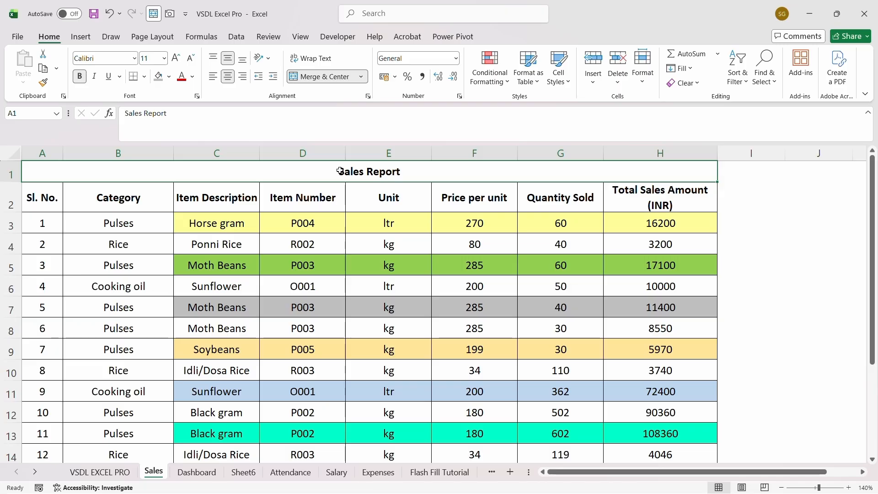
left_click(159, 76)
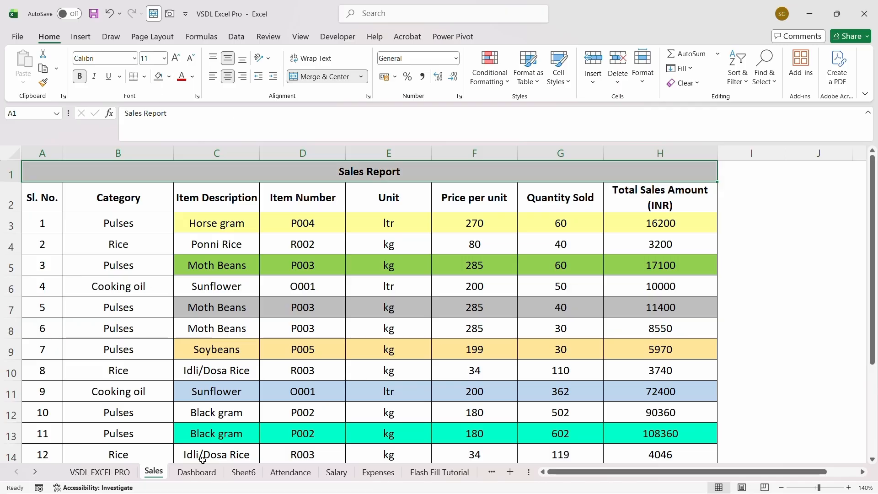
left_click(196, 473)
left_click(638, 230)
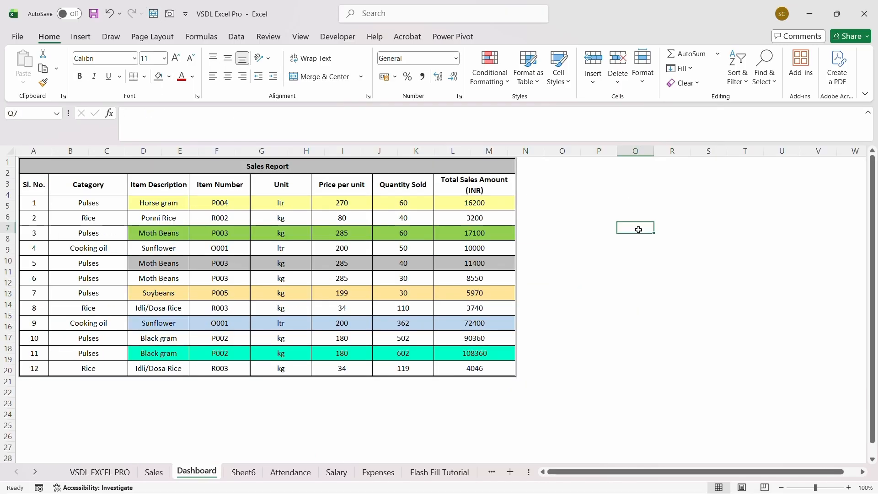
On the Sales sheet, change C3 to Soybeans and G3 to 70, and check the linked picture on the Dashboard sheet.
key("ctrl+Page_Up")
left_click(264, 227)
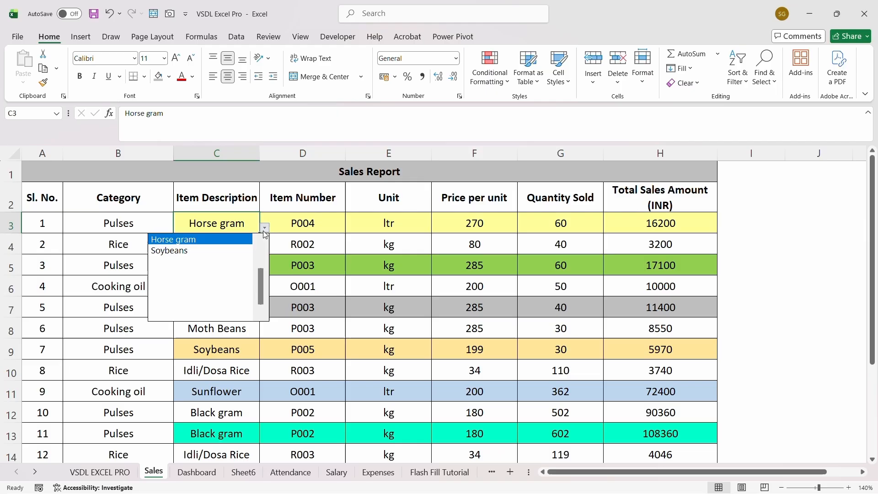
left_click(244, 249)
left_click(551, 224)
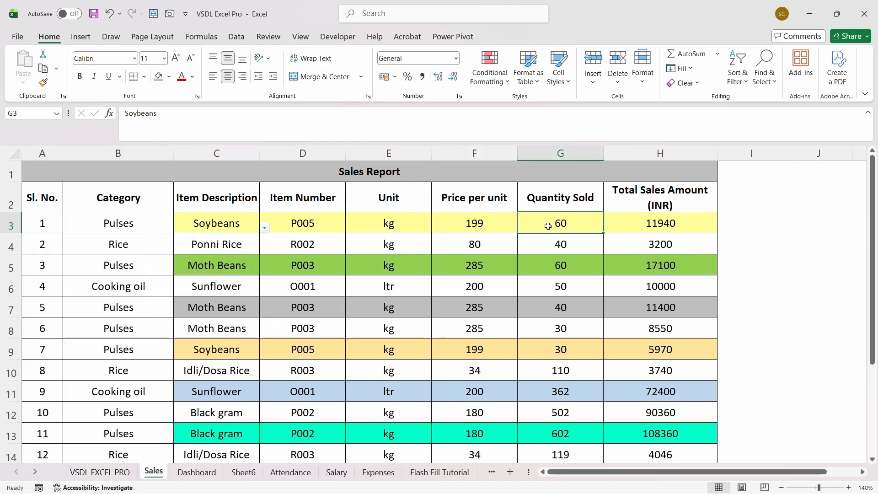
type("70")
key("ctrl+Page_Down")
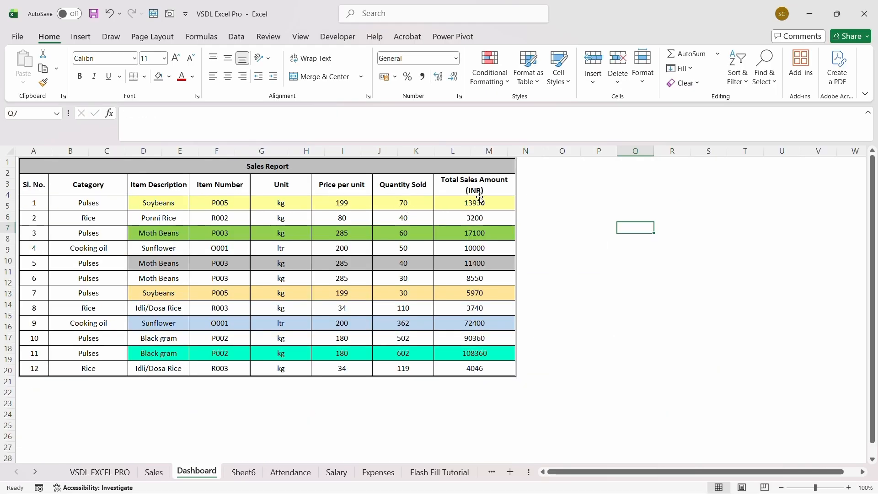
Change C4 on the Sales sheet to Idli/Dosa Rice and G4 to 65, and check the Dashboard picture.
left_click(154, 472)
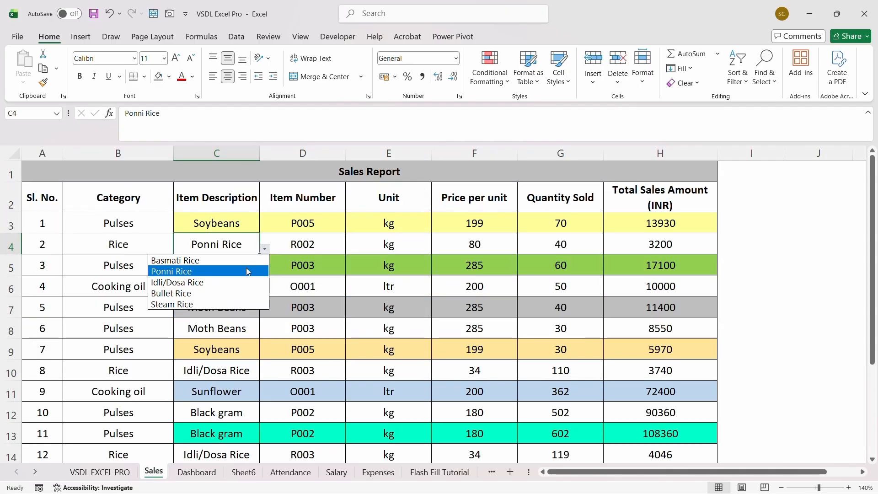
key("Escape")
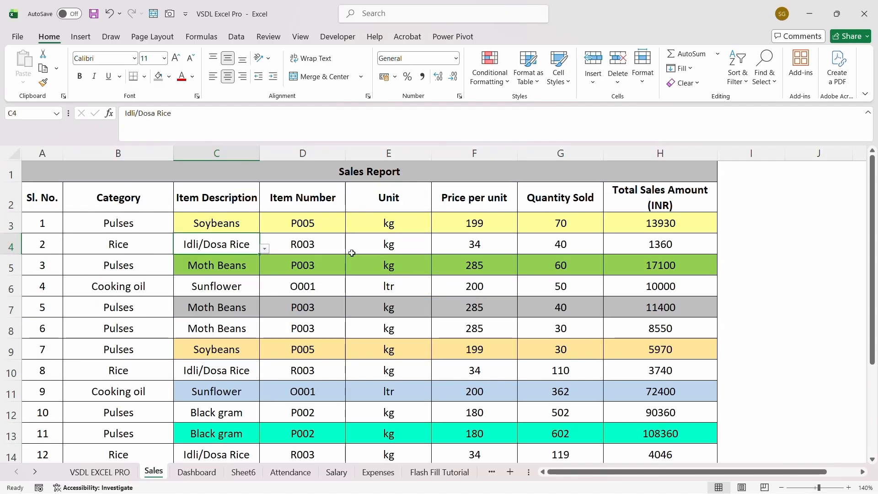
left_click(554, 242)
type("65")
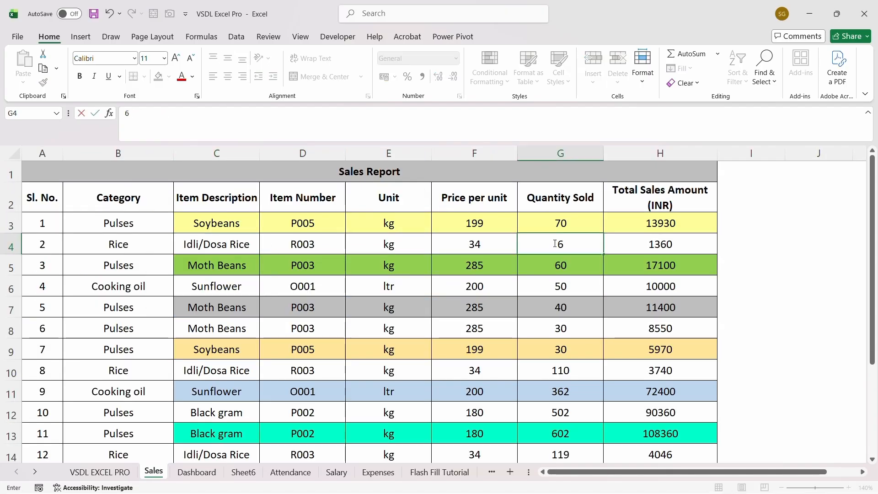
key("Return")
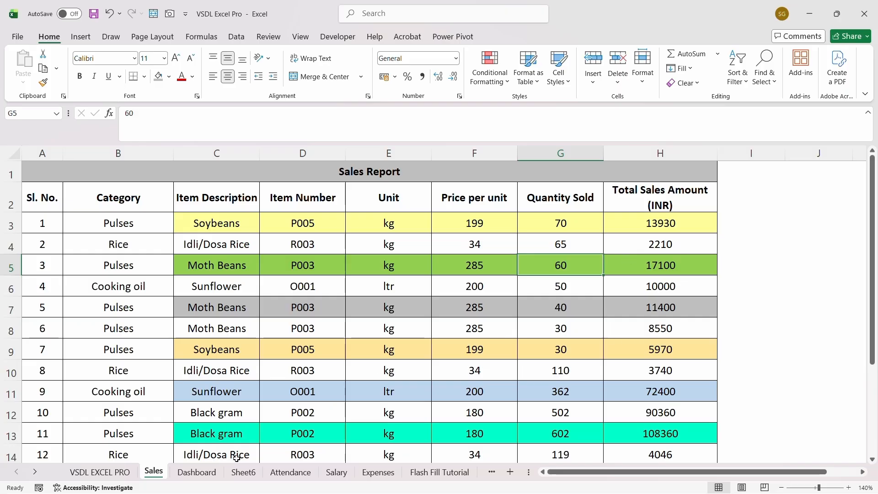
left_click(197, 471)
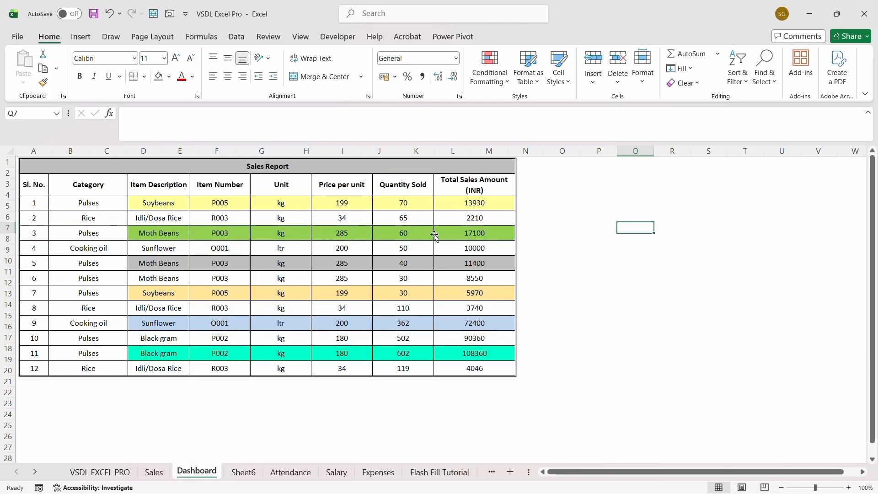
On the Sales sheet, change C7 to Horse gram with quantity 75 and fill C6:H6 with light gold, checking the Dashboard picture.
left_click(160, 471)
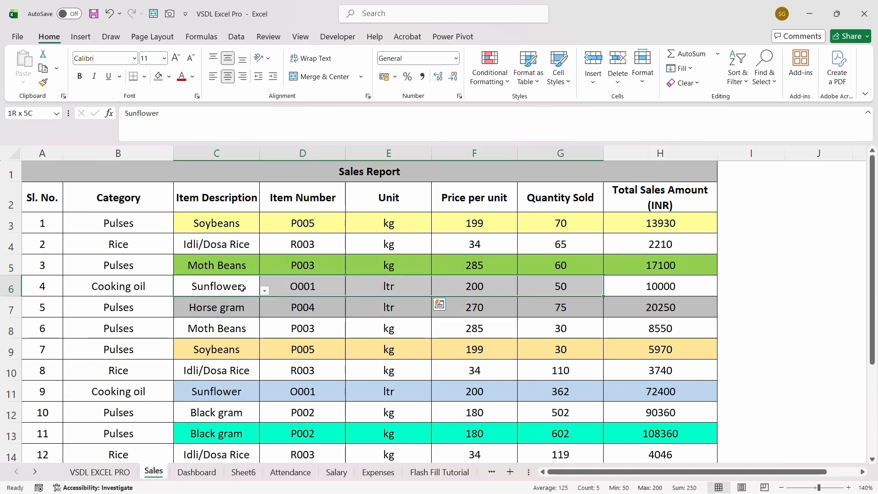
left_click_drag(560, 286, 660, 286)
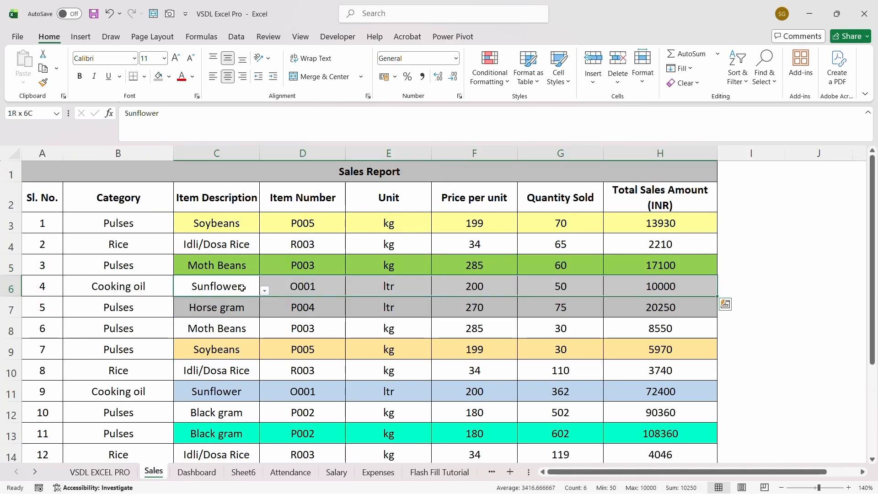
left_click(169, 77)
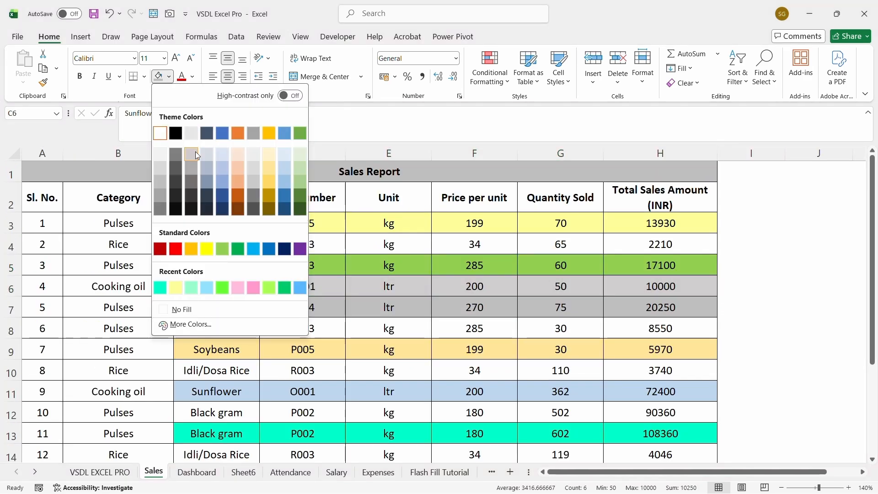
left_click(268, 166)
left_click(278, 309)
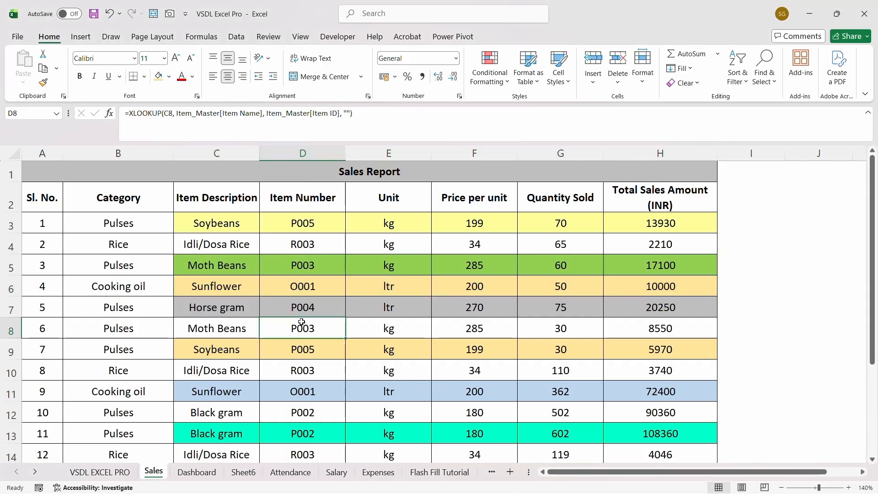
left_click(196, 471)
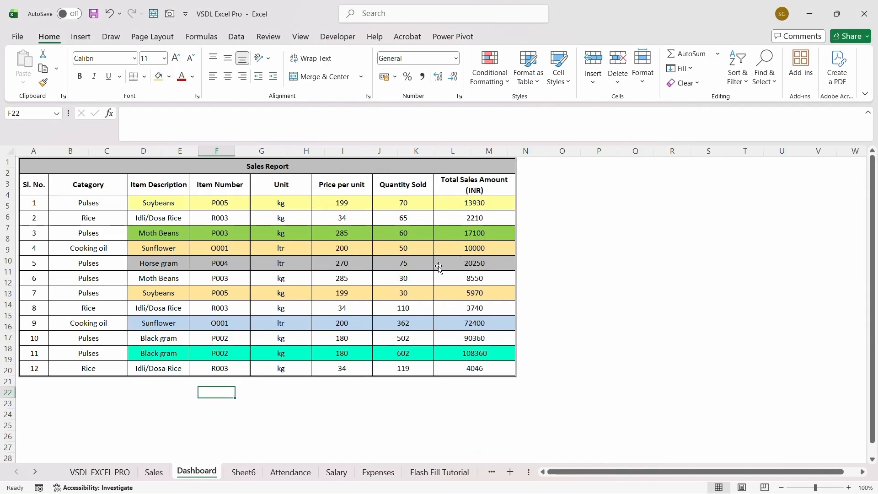
Hide columns E to G on the Sales sheet and check how the linked picture on the Dashboard sheet changes.
left_click(153, 472)
left_click_drag(560, 153, 399, 155)
right_click(398, 155)
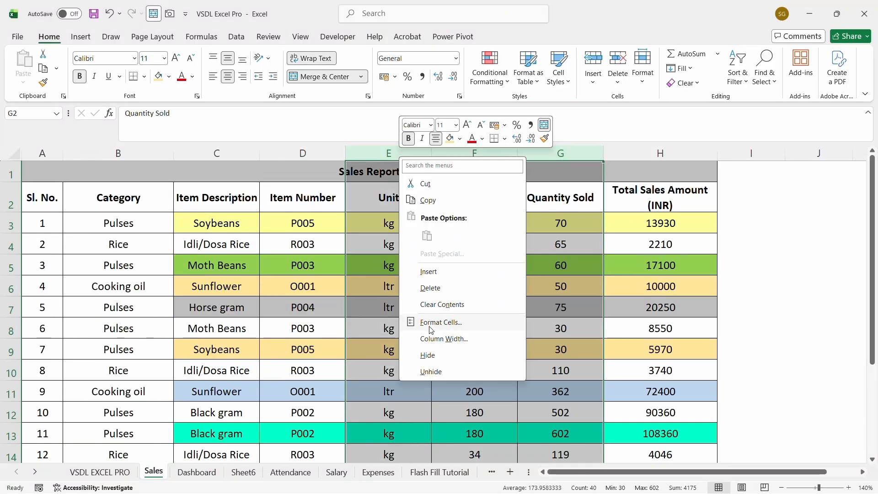
left_click(429, 353)
left_click(539, 321)
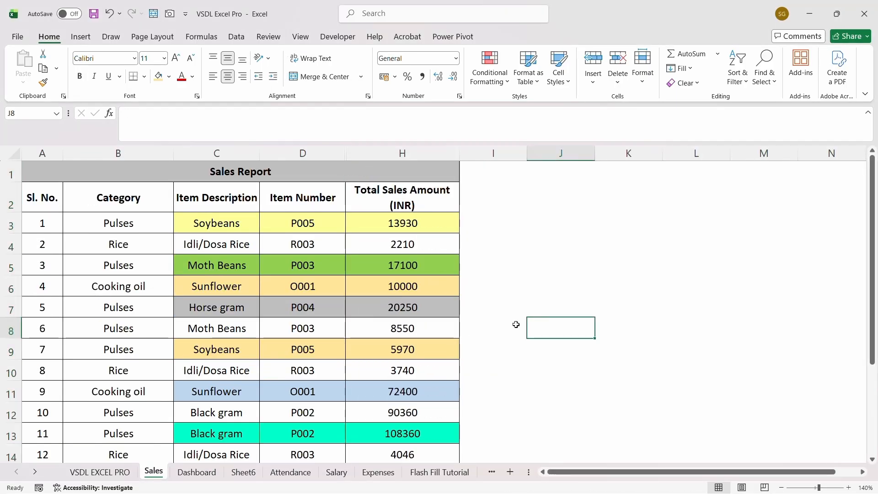
left_click(198, 472)
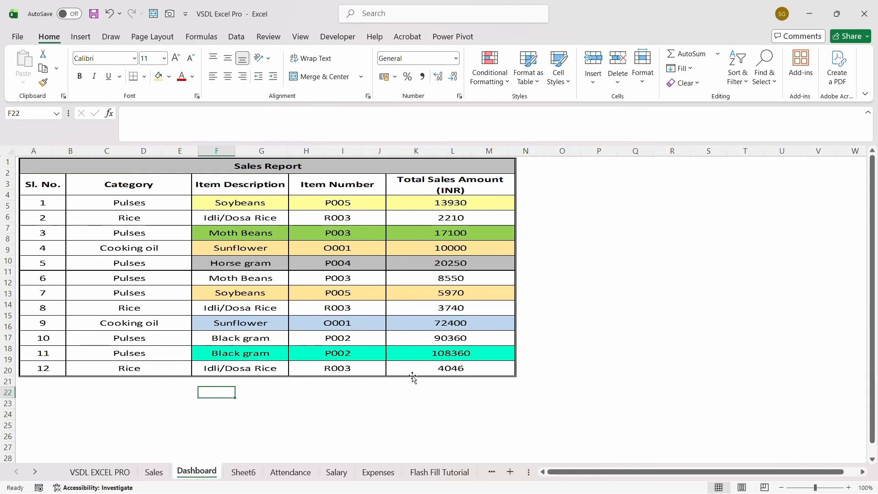
left_click(708, 282)
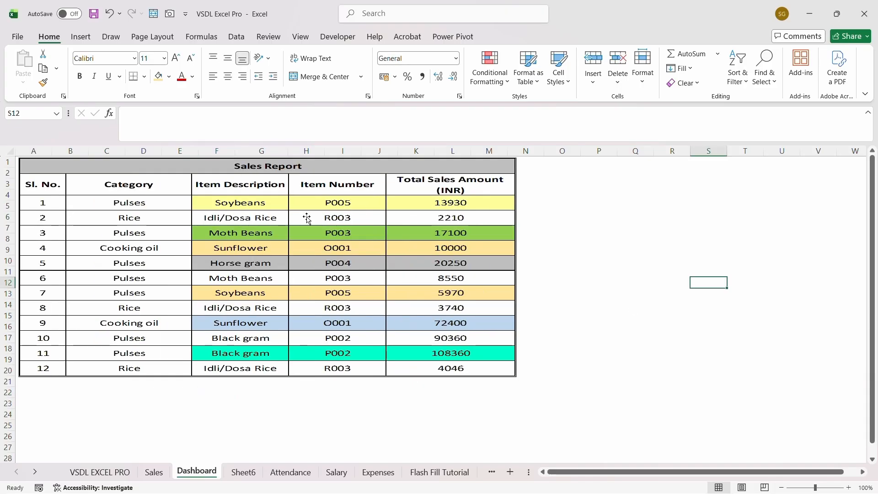
Undo the hiding of columns E to G on the Sales sheet and move the Dashboard's report picture down to about row 8.
left_click(154, 471)
key("ctrl+z")
key("ctrl+z")
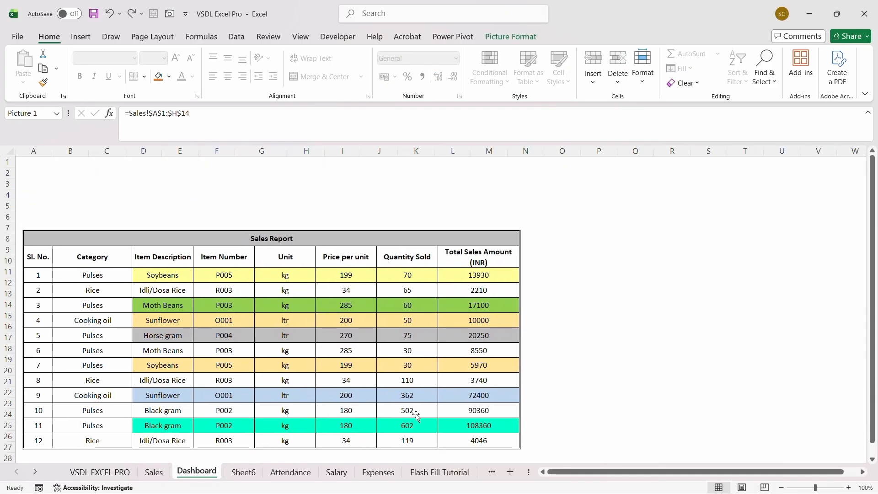
Take a Camera picture of the TOTAL SALES cells G16:H16 on the Sales sheet and place it above the report picture on the Dashboard.
left_click(153, 472)
scroll(711, 334, "down", 3)
left_click_drag(590, 277, 633, 276)
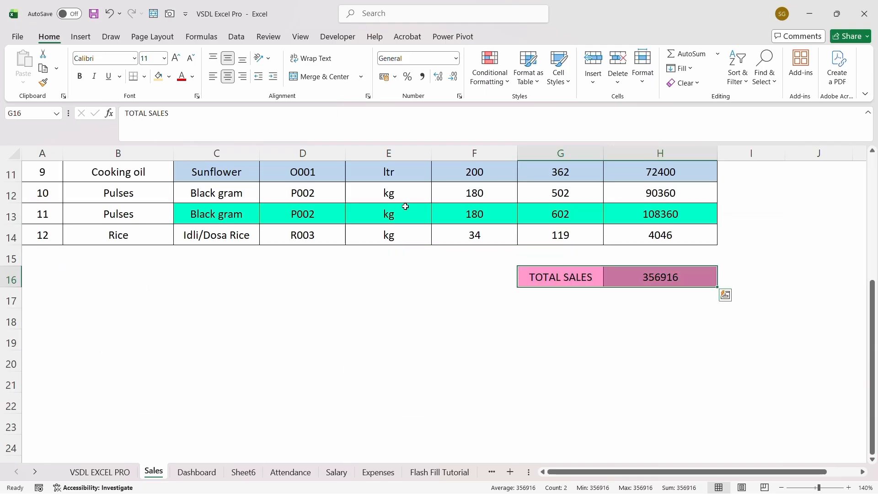
left_click(172, 20)
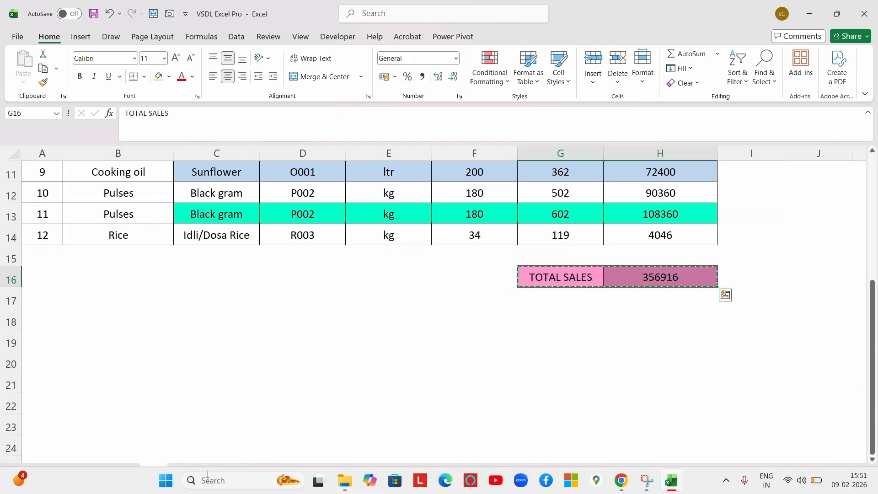
left_click(197, 471)
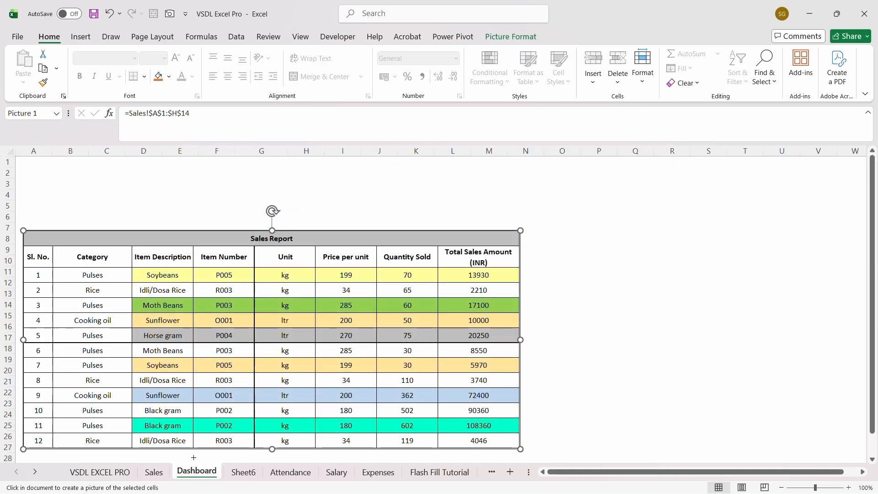
left_click(38, 168)
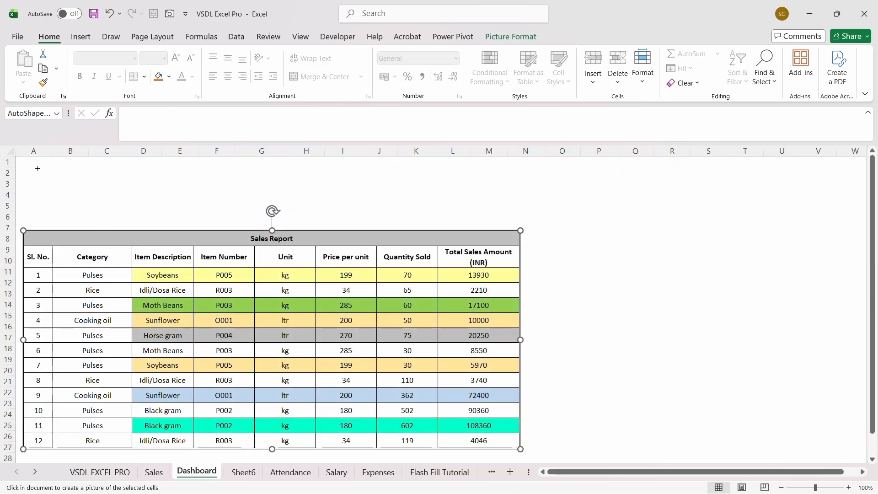
left_click(247, 177)
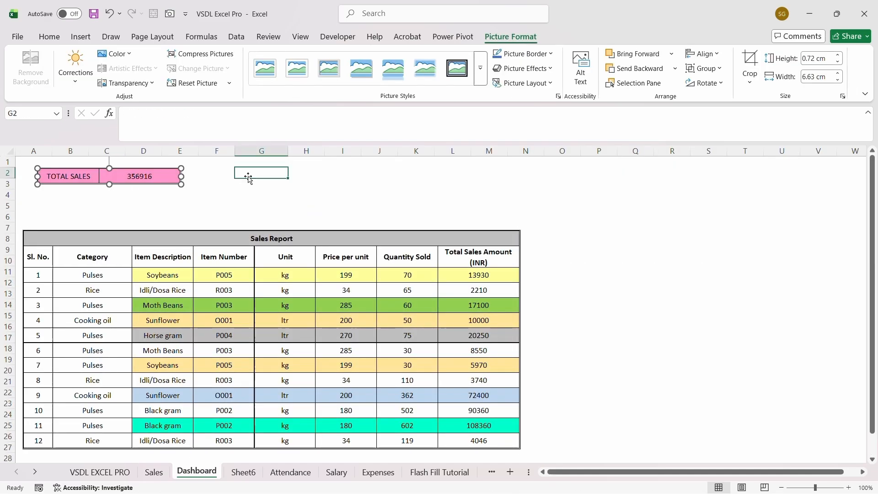
Move the TOTAL SALES picture slightly up and to the left, near cell A2 of the Dashboard sheet.
left_click(156, 177)
left_click_drag(156, 176, 145, 174)
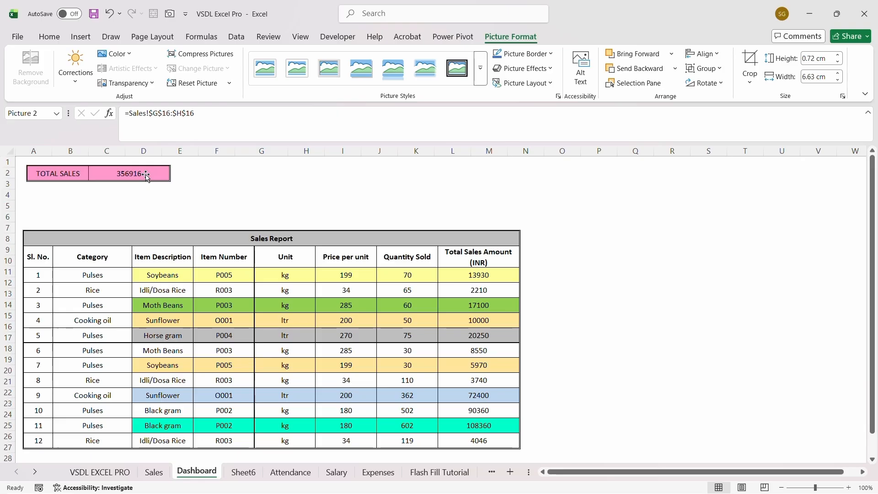
left_click(246, 176)
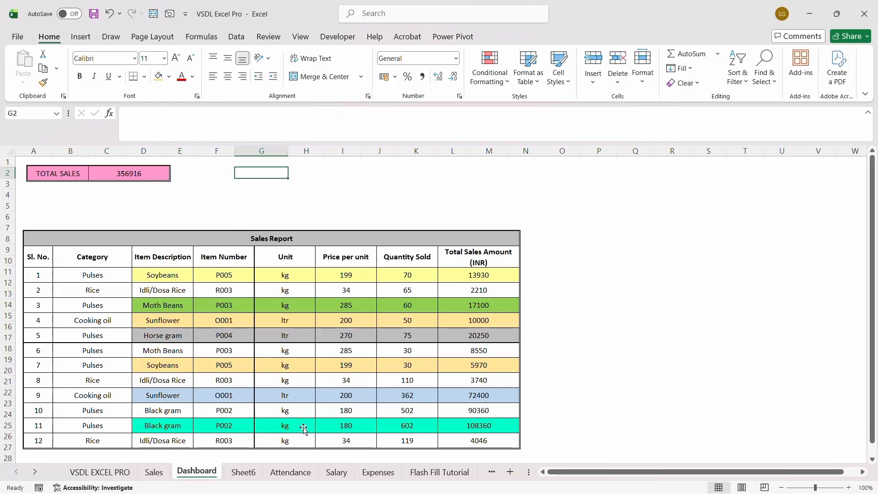
Take a Camera picture of Expenses cells D34:F34 and place it about 18.4 × 1.55 cm below the TOTAL SALES picture on the Dashboard.
left_click(369, 472)
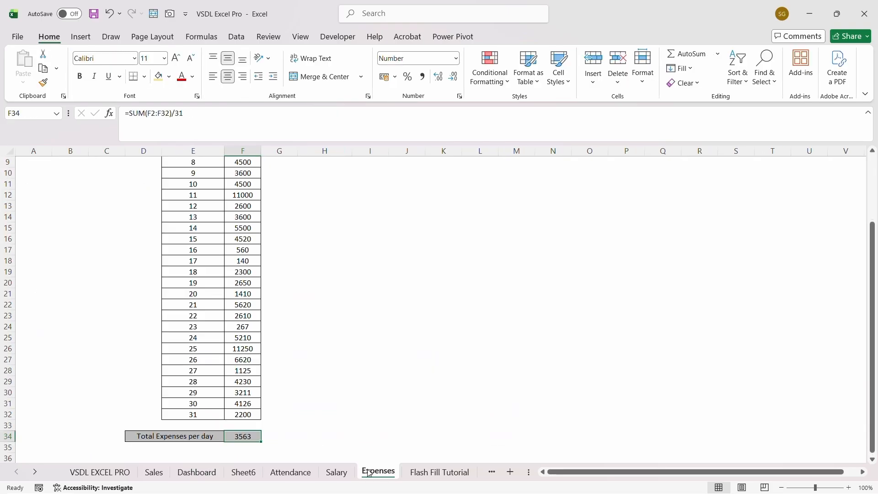
left_click(207, 435)
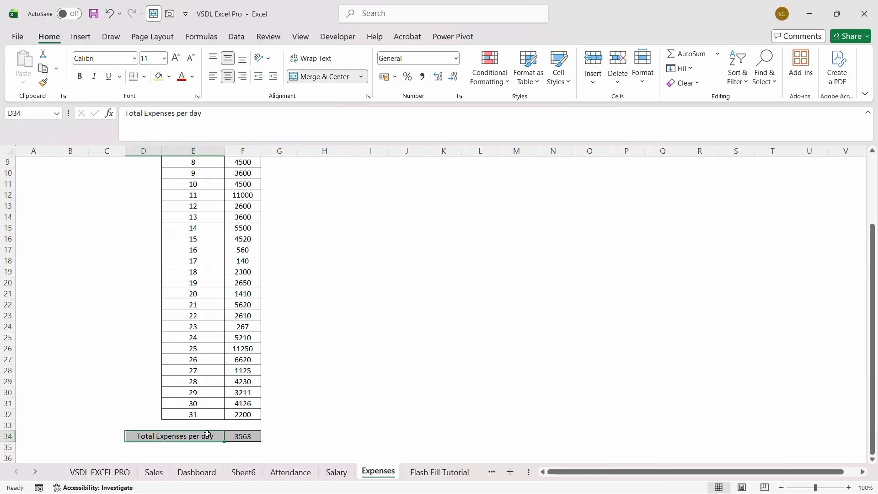
scroll(189, 218, "up", 1)
key("Down")
key("Up")
key("shift+Right")
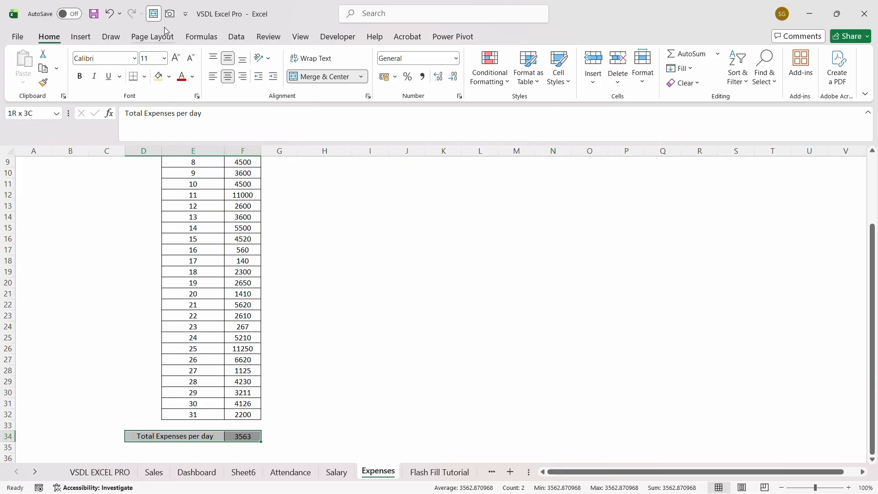
left_click(169, 14)
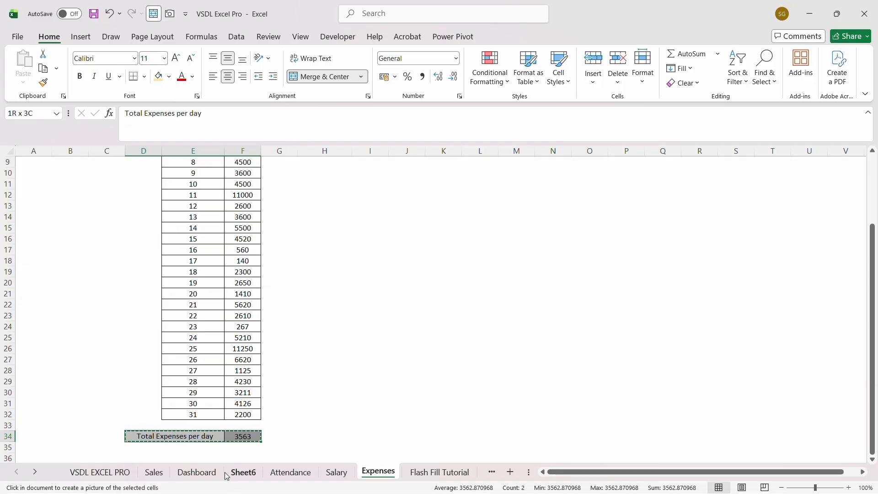
left_click(208, 472)
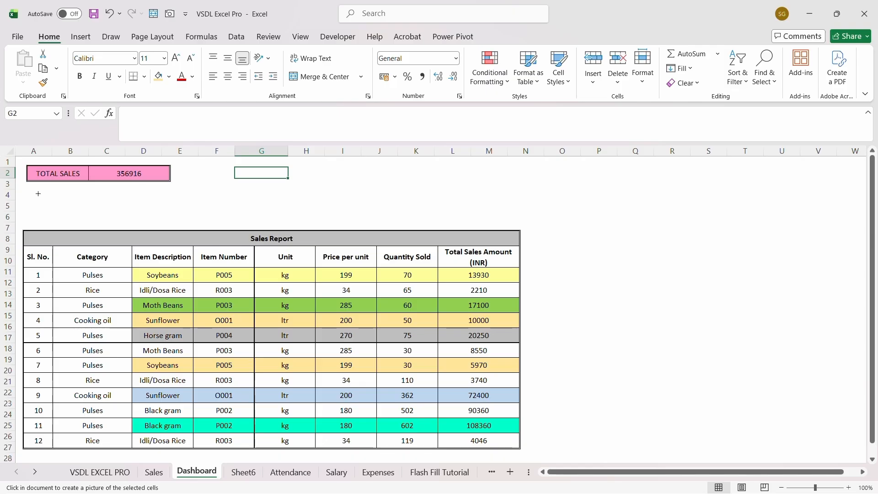
left_click_drag(27, 193, 425, 227)
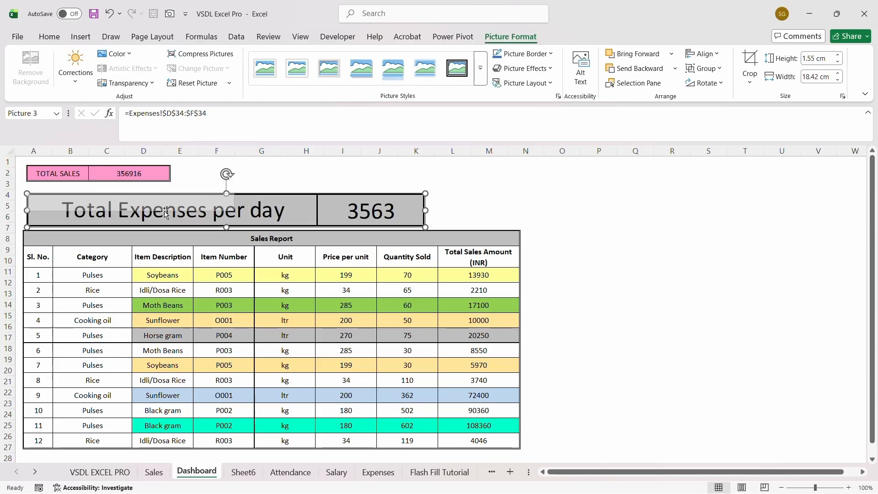
Resize the Total Expenses per day picture to about 6.58 cm wide and 0.91 cm high on the Dashboard.
left_click(238, 202)
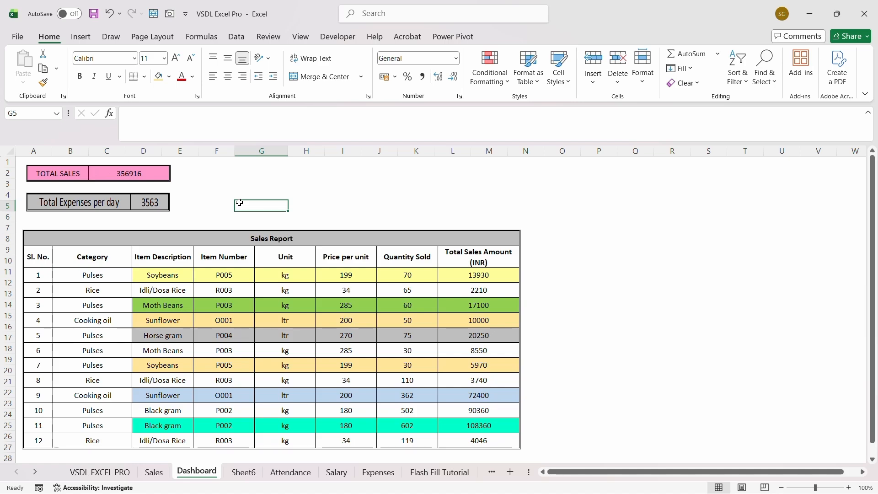
left_click(139, 209)
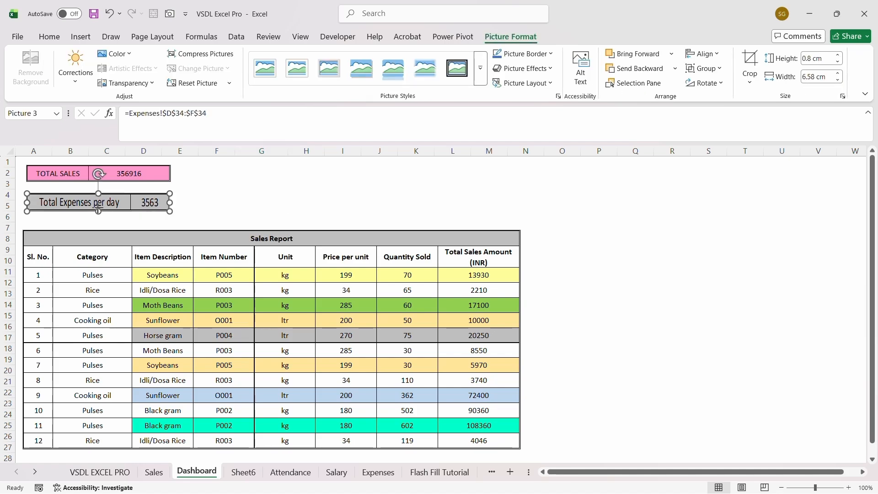
left_click_drag(98, 210, 99, 214)
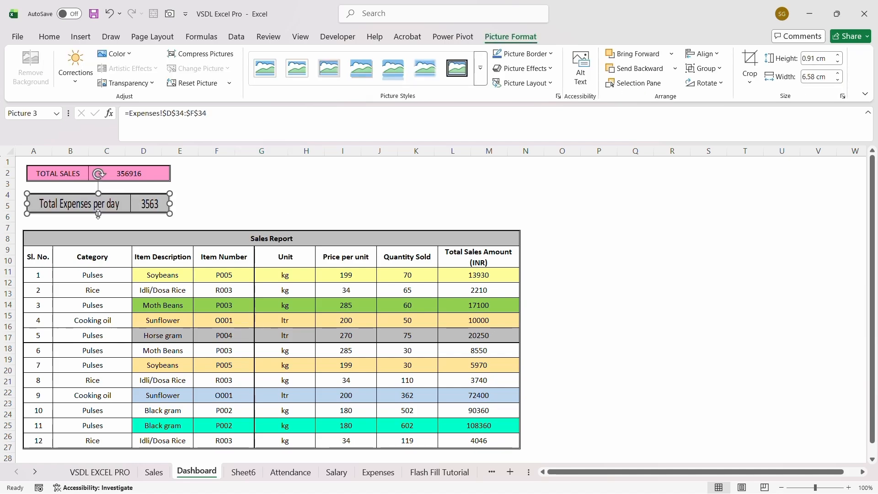
Format the Total Expenses per day cells D34:F34 on the Expenses sheet as Times New Roman, size 12, and check the Dashboard picture.
left_click(378, 472)
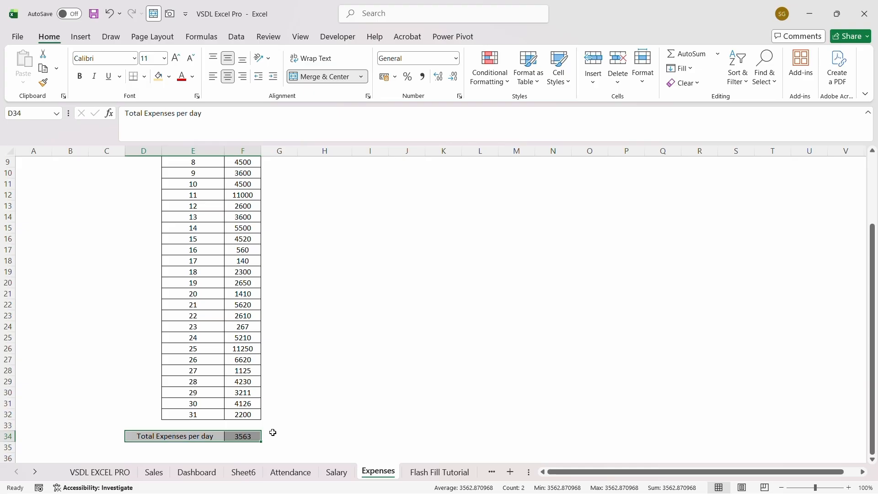
left_click(175, 59)
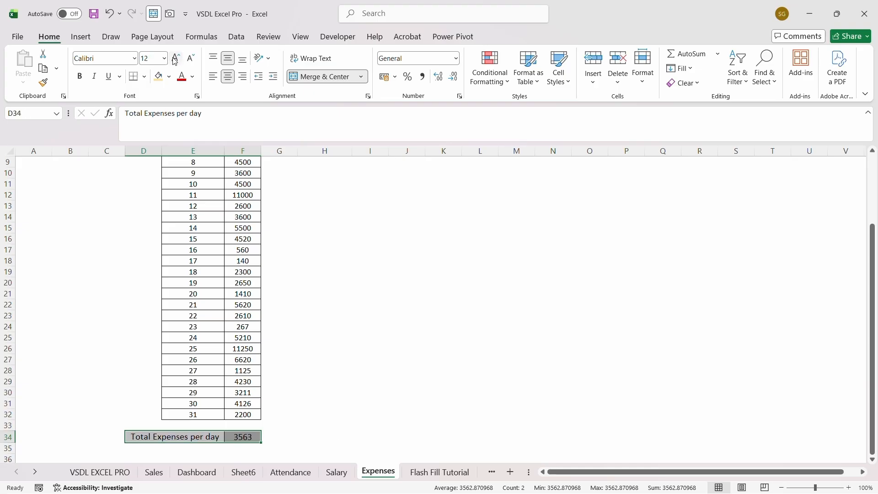
left_click(136, 58)
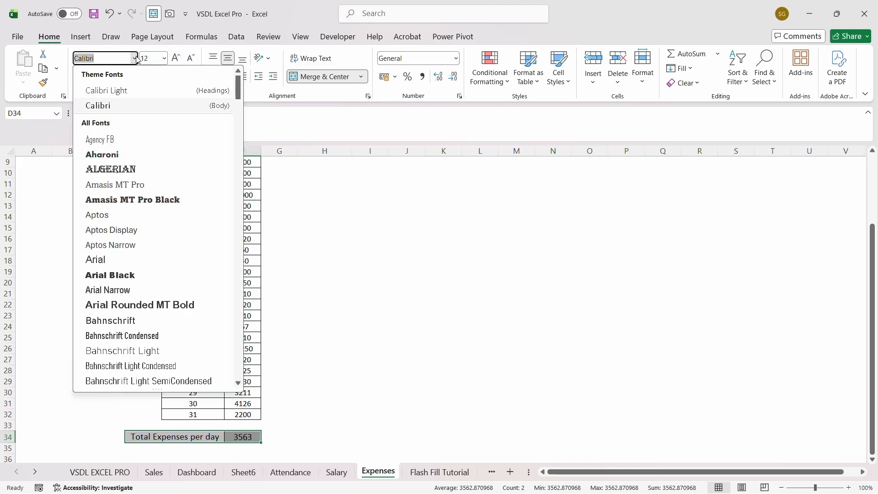
type("Times New Roman")
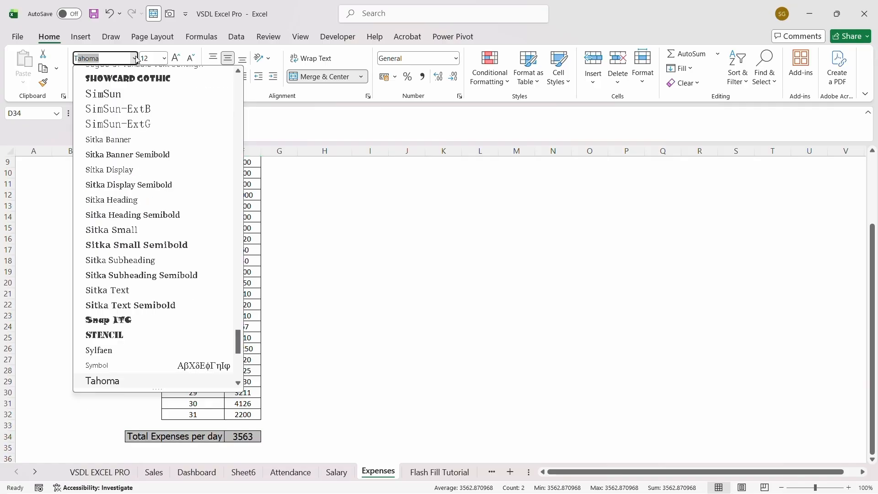
key("Return")
left_click(349, 337)
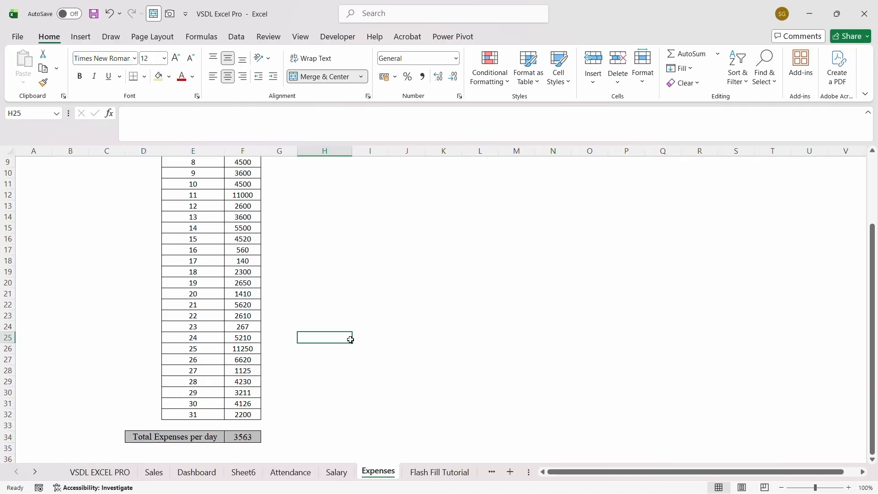
left_click(196, 471)
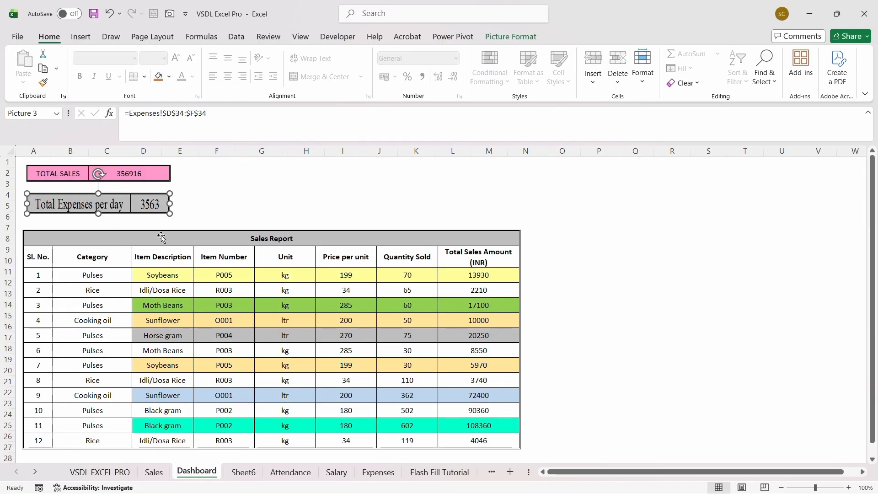
Set the Expenses cells D34:F34 back to Calibri, size 11, and return to the Dashboard sheet.
left_click(365, 473)
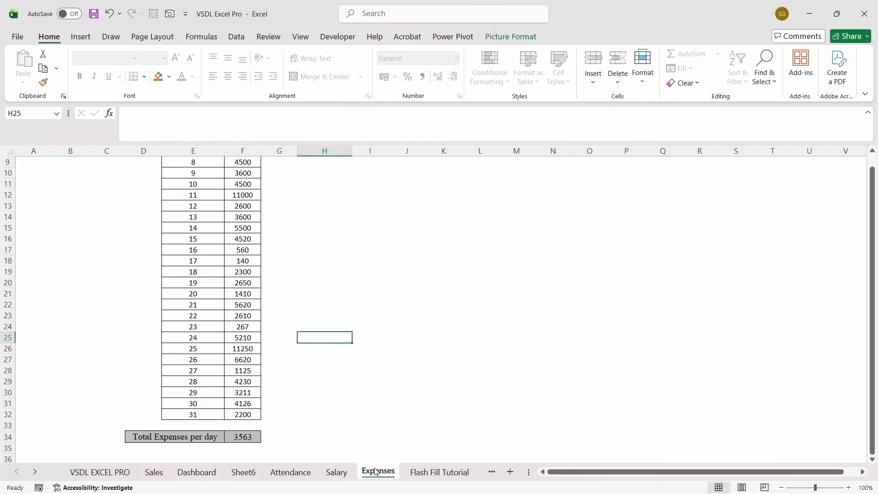
left_click_drag(203, 443, 233, 438)
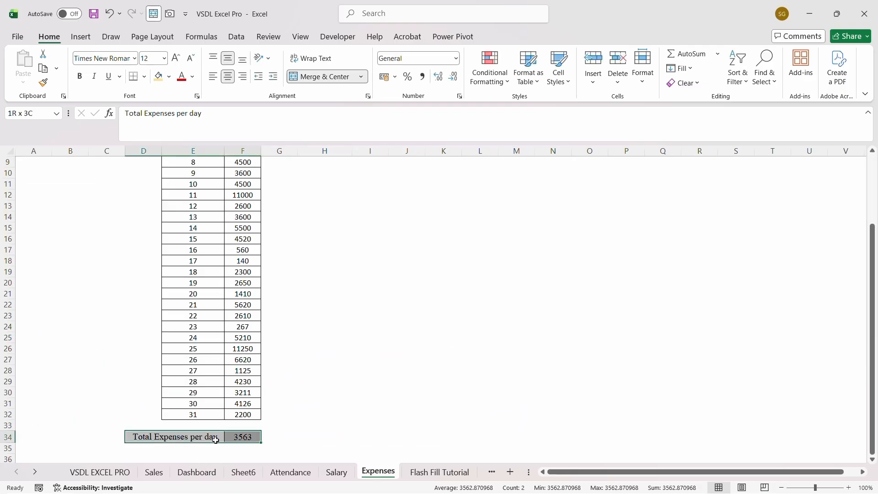
left_click(134, 58)
left_click_drag(237, 344, 238, 87)
left_click(172, 101)
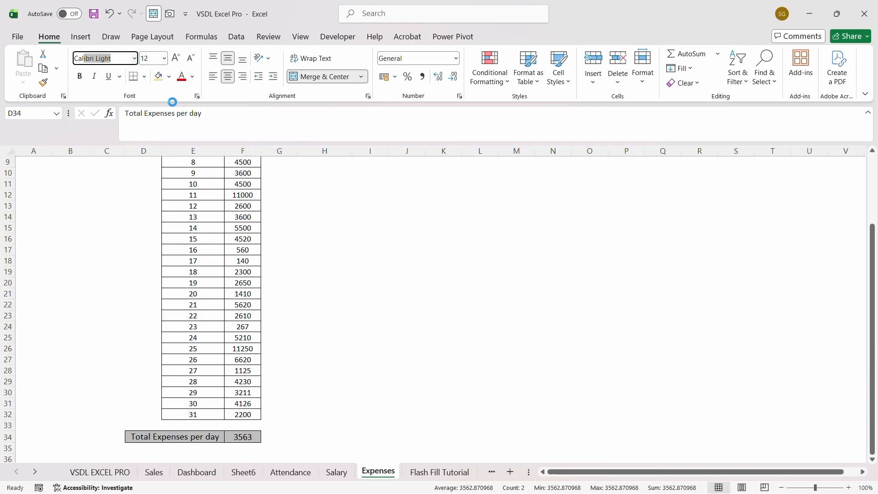
left_click(190, 58)
left_click(325, 271)
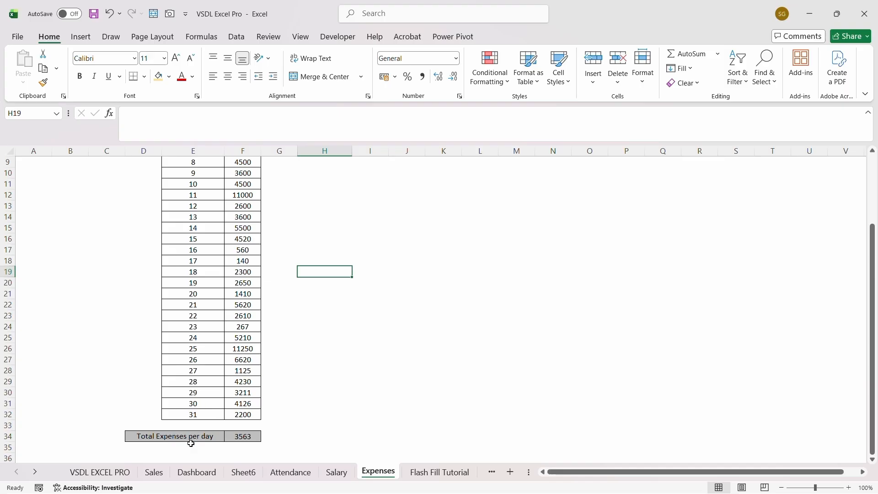
left_click(196, 472)
Enlarge the TOTAL SALES picture to span about columns A to G of the Dashboard and move the Total Expenses picture below it.
left_click(150, 204)
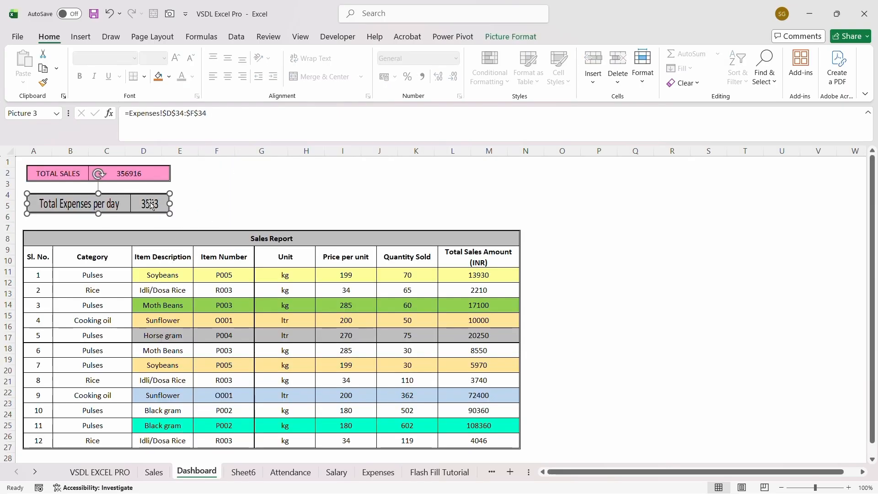
left_click(242, 196)
left_click(157, 175)
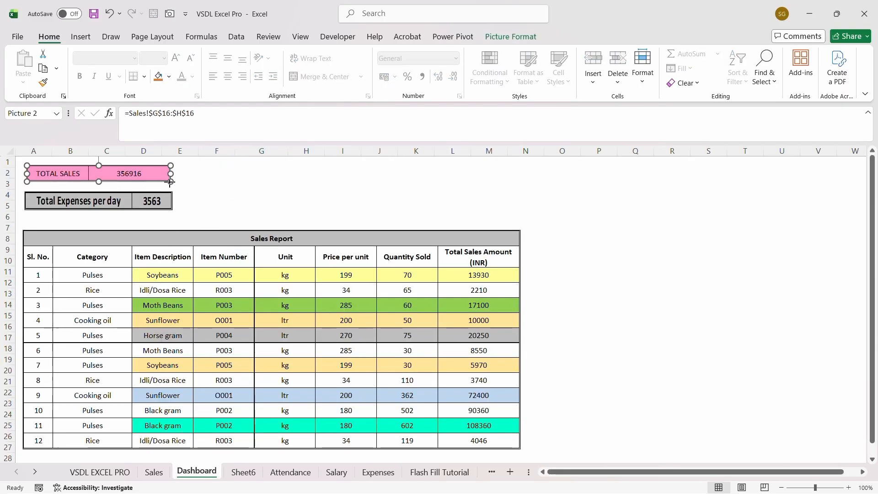
left_click_drag(169, 182, 276, 192)
left_click_drag(170, 204, 176, 210)
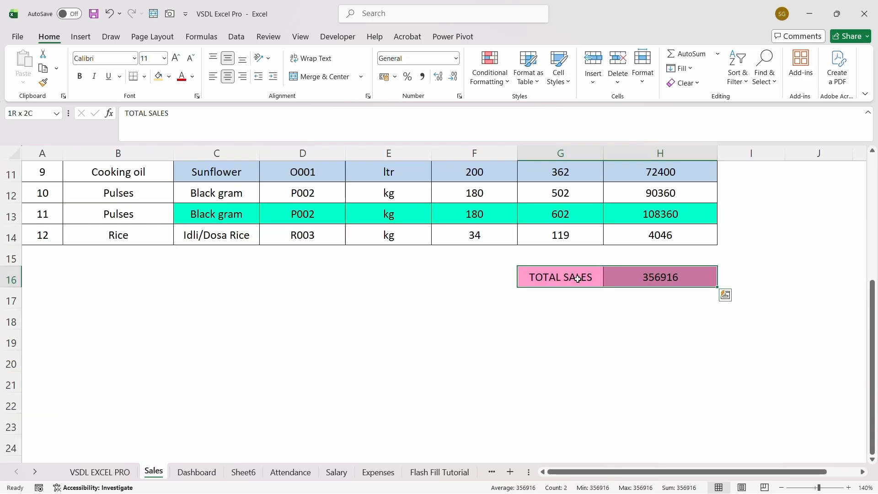
Make the TOTAL SALES cells G16:H16 on the Sales sheet bold and check their picture on the Dashboard.
key("ctrl+b")
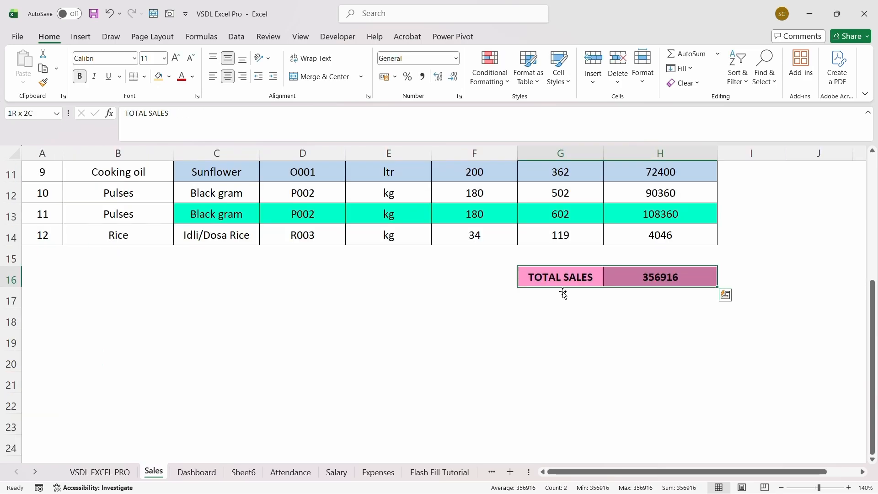
left_click(508, 333)
left_click(203, 477)
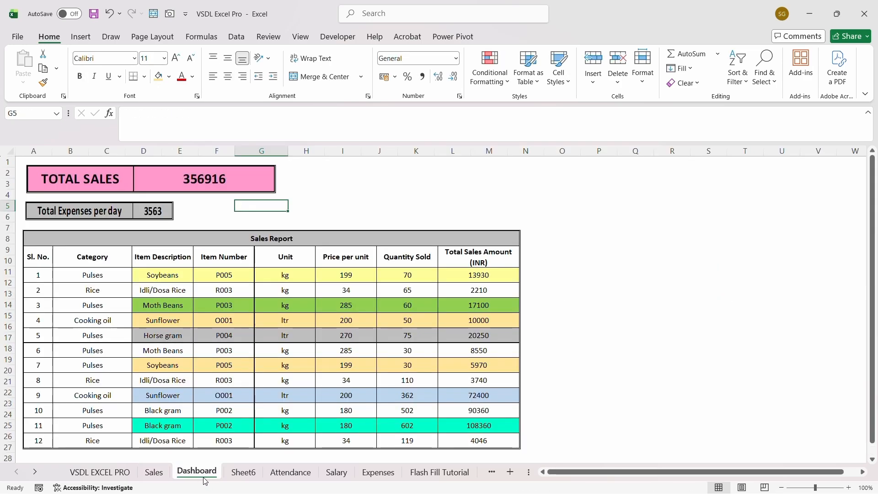
left_click(326, 195)
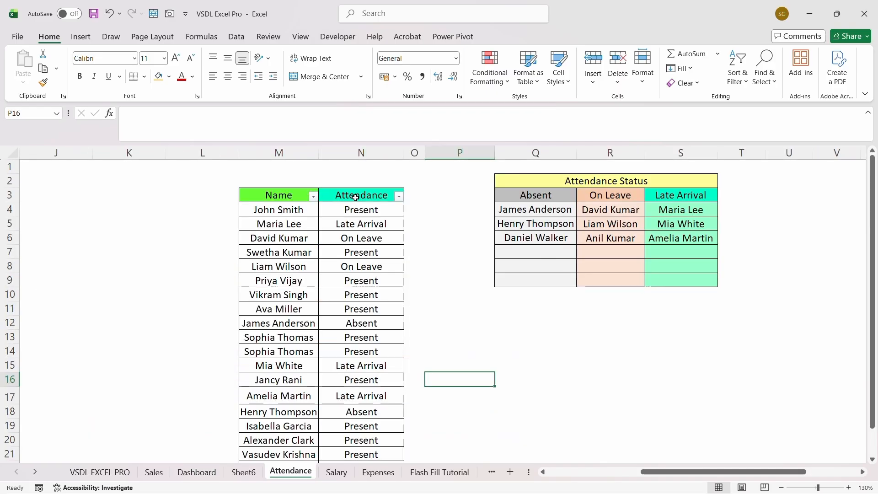
Select the Attendance Status table Q2:S9 on the Attendance sheet and middle-align its cells vertically.
left_click(635, 184)
key("shift+Down")
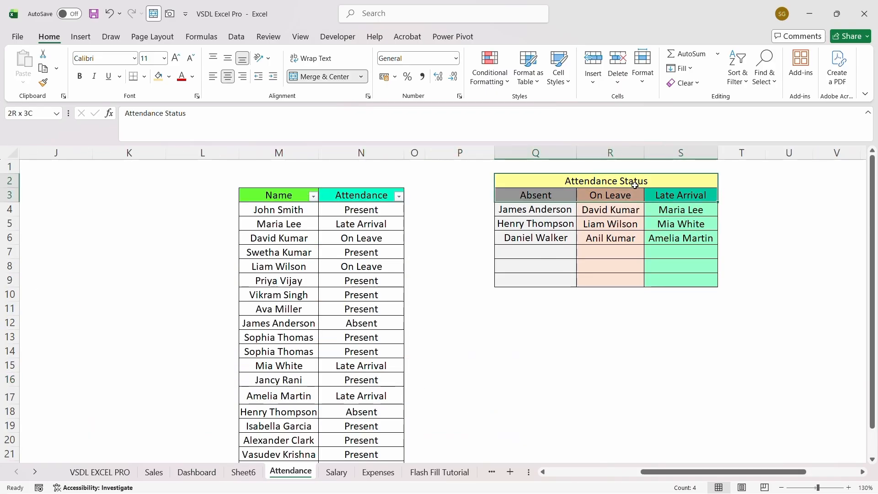
key("shift+Down")
key("shift+Down")
key("shift+Down")
key("shift+Down")
key("shift+Down")
key("shift+Down")
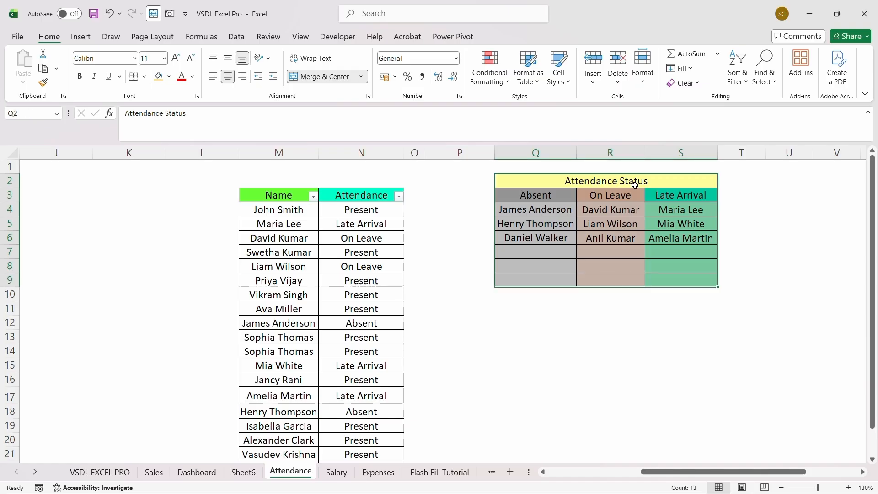
left_click(228, 58)
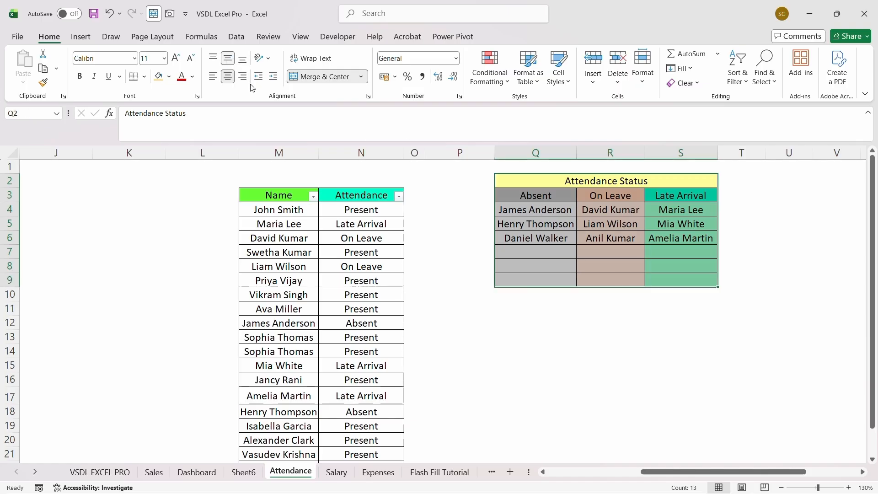
Take a Camera picture of the Attendance Status table and place it on the Dashboard near cell I1.
left_click(170, 14)
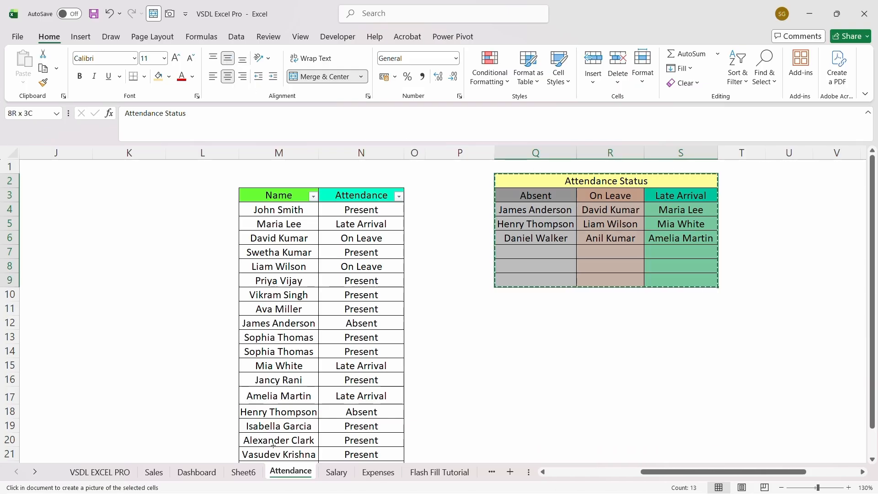
left_click(197, 472)
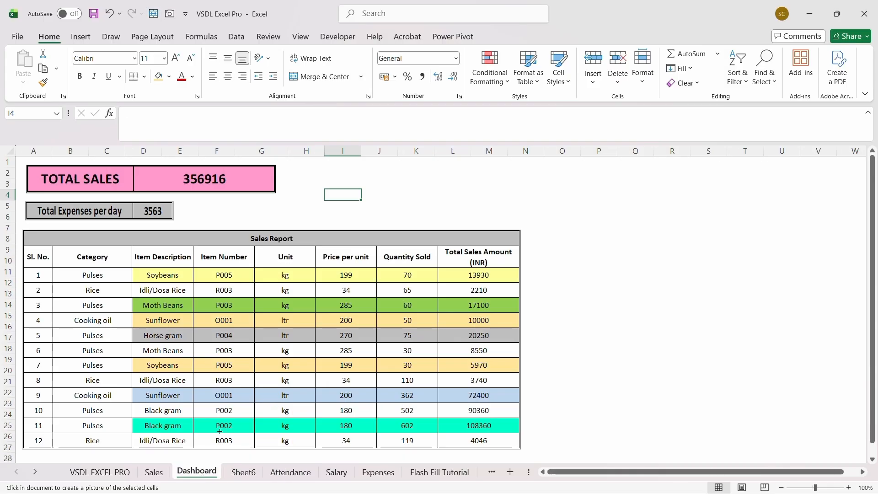
left_click(330, 166)
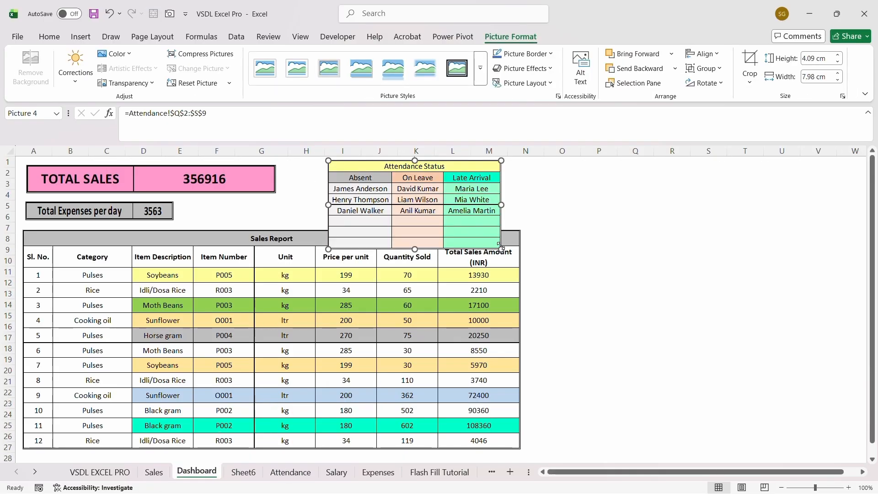
left_click(562, 261)
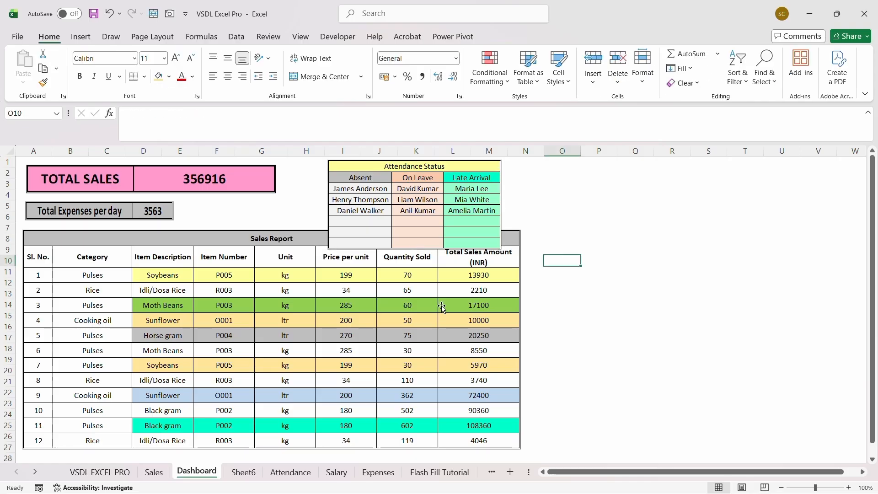
Rearrange the Dashboard: Sales Report picture down to row 10, Attendance Status picture flush with its right edge, Total Expenses picture down to row 6.
left_click_drag(441, 305, 442, 328)
left_click(598, 216)
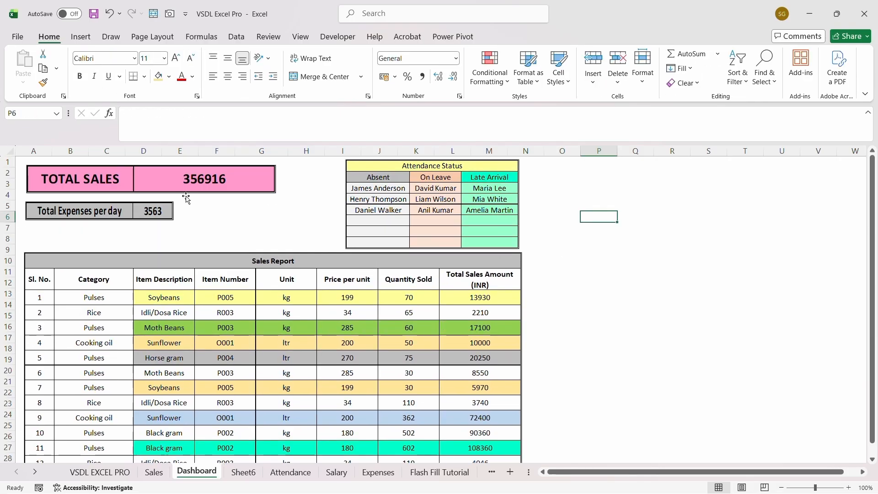
left_click_drag(174, 205, 162, 236)
left_click(598, 326)
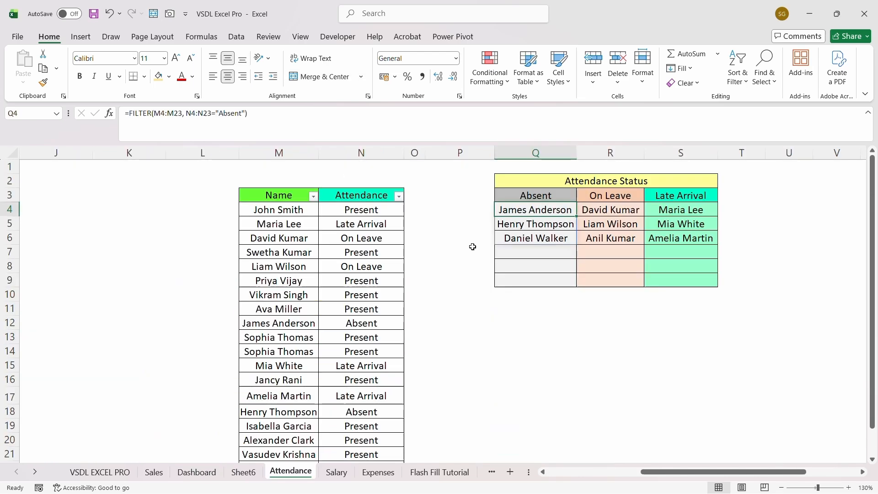
Set the attendance in cell N12 of the Attendance sheet to Present and check the Attendance Status picture on the Dashboard.
left_click(371, 253)
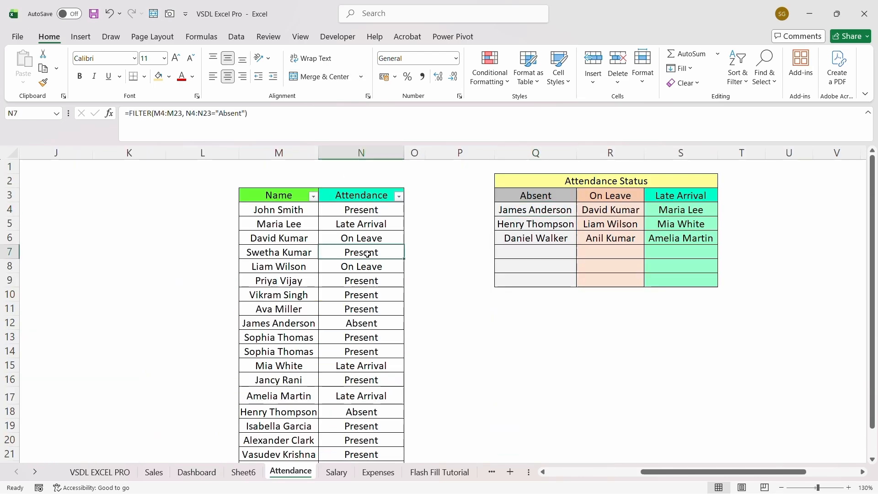
left_click(357, 324)
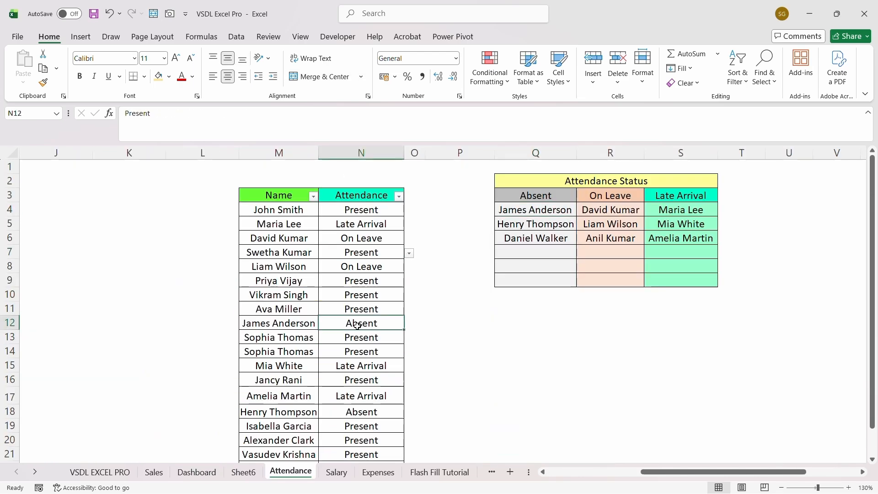
left_click(409, 324)
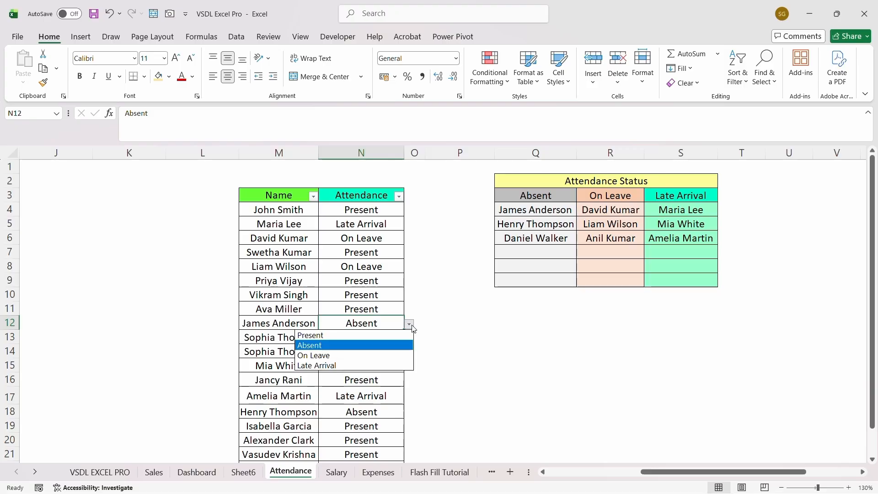
left_click(320, 334)
left_click(460, 365)
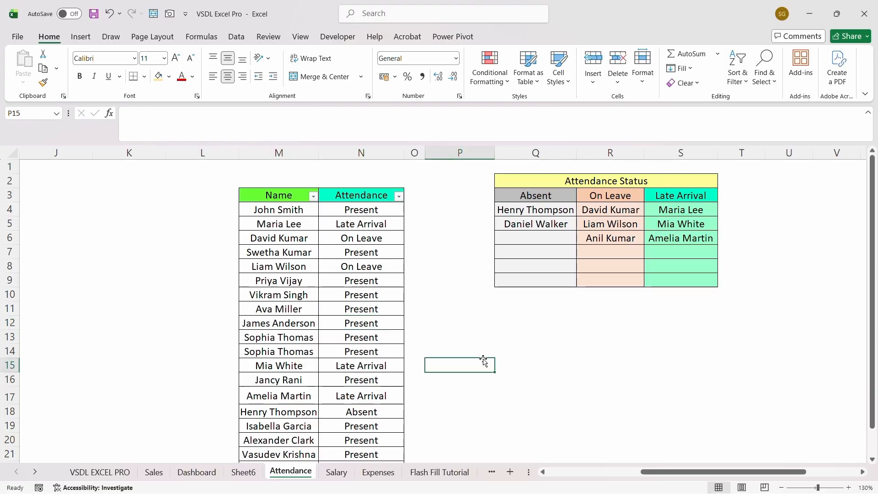
left_click(215, 473)
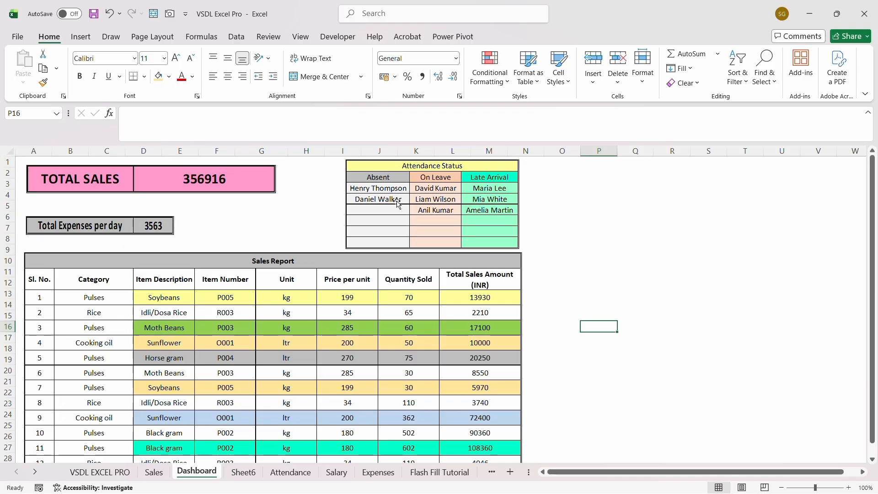
Set the attendance in cell N19 of the Attendance sheet to Absent and check the Attendance Status picture on the Dashboard.
left_click(290, 473)
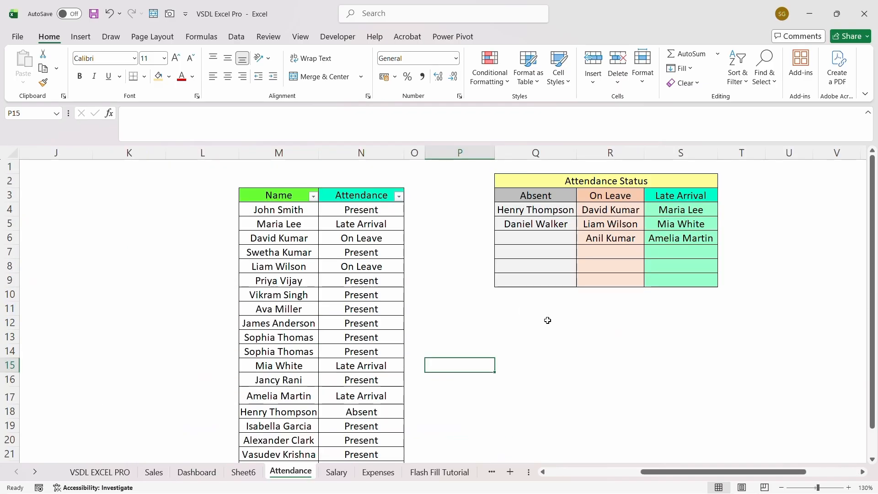
left_click(399, 427)
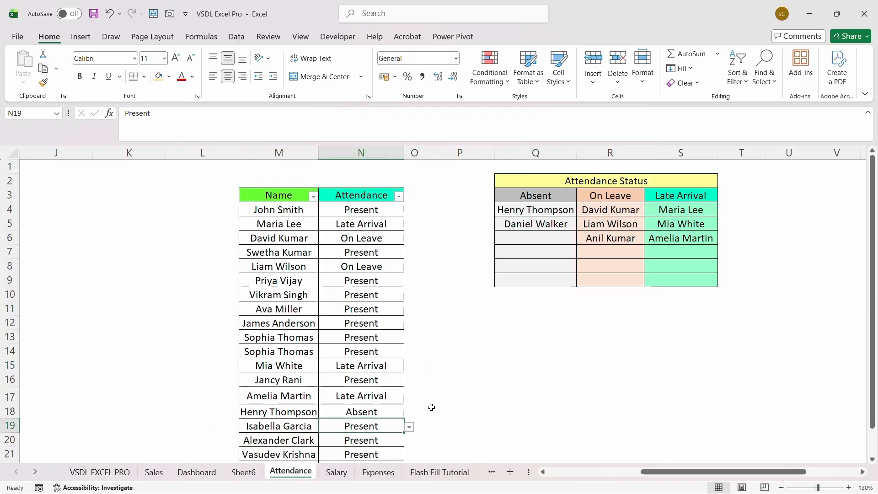
left_click(410, 428)
left_click(383, 452)
left_click(485, 394)
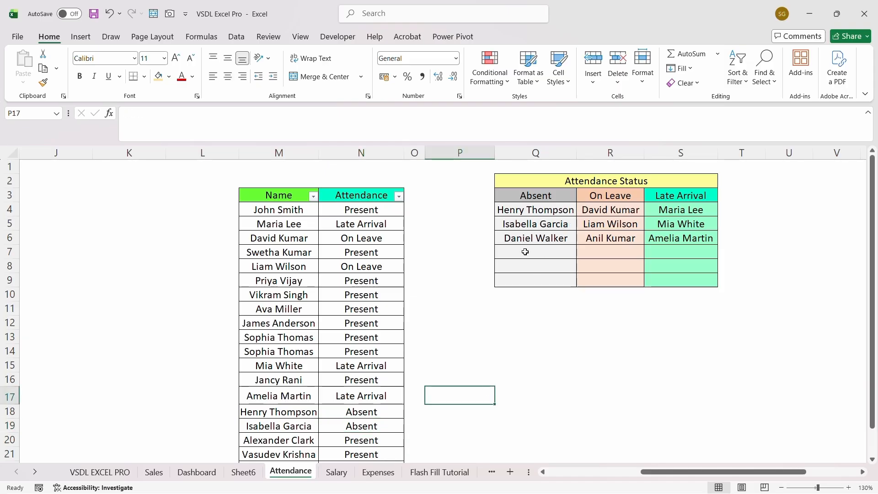
left_click(196, 472)
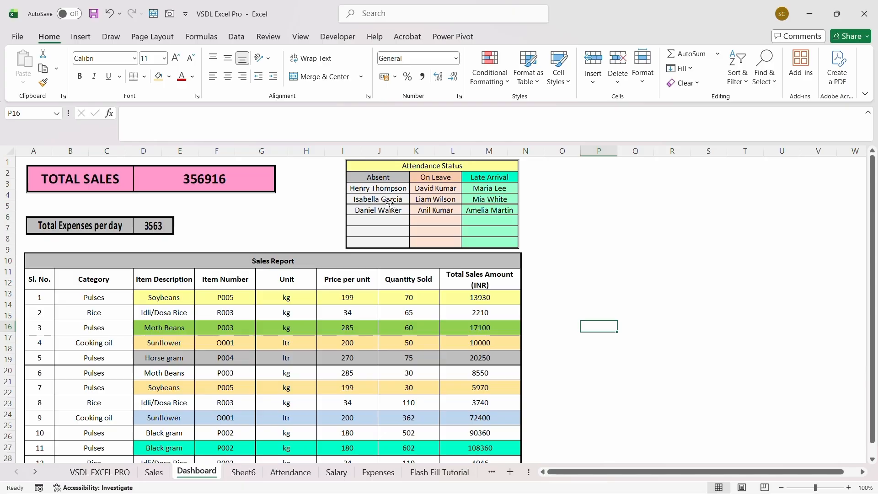
Set the attendance in cell N15 of the Attendance sheet to On Leave and check the Attendance Status picture on the Dashboard.
left_click(290, 472)
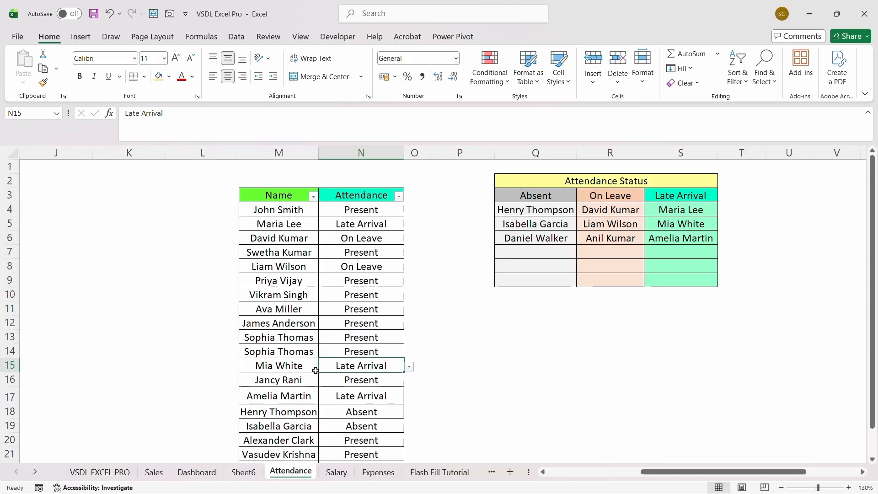
left_click(409, 367)
left_click(361, 396)
left_click(536, 365)
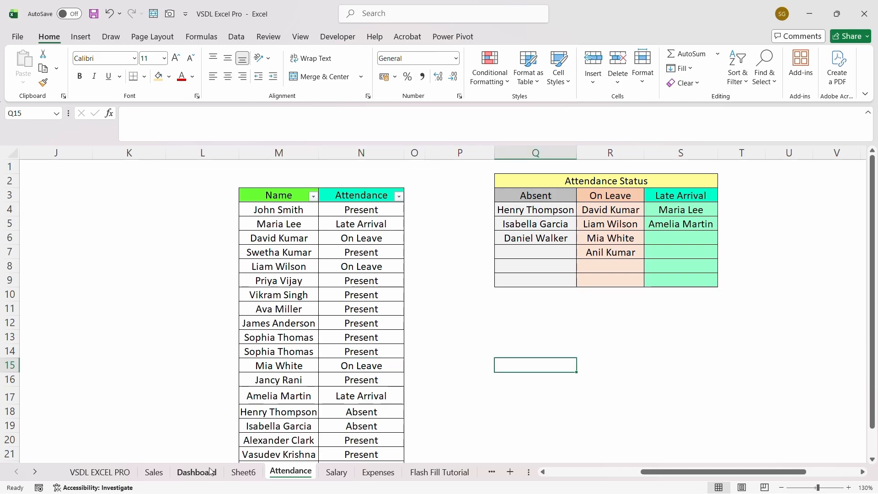
left_click(209, 471)
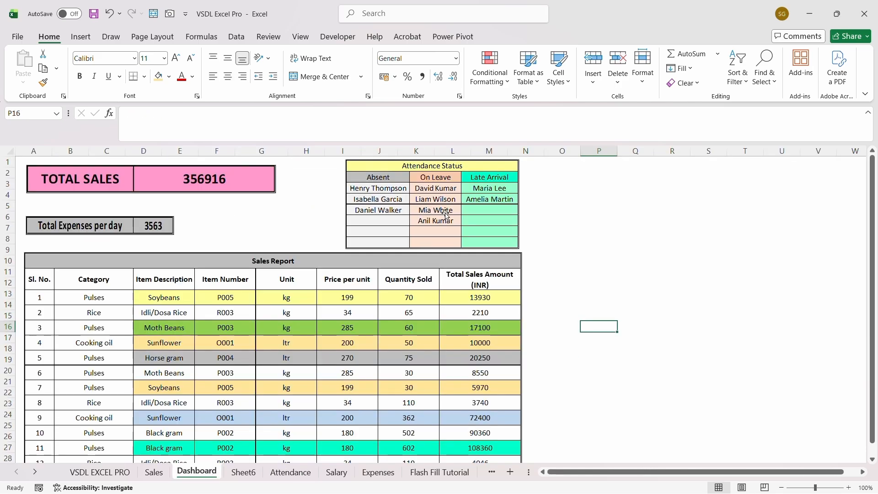
Set the attendance in cell N20 of the Attendance sheet to Late Arrival and check the Attendance Status picture on the Dashboard.
left_click(291, 472)
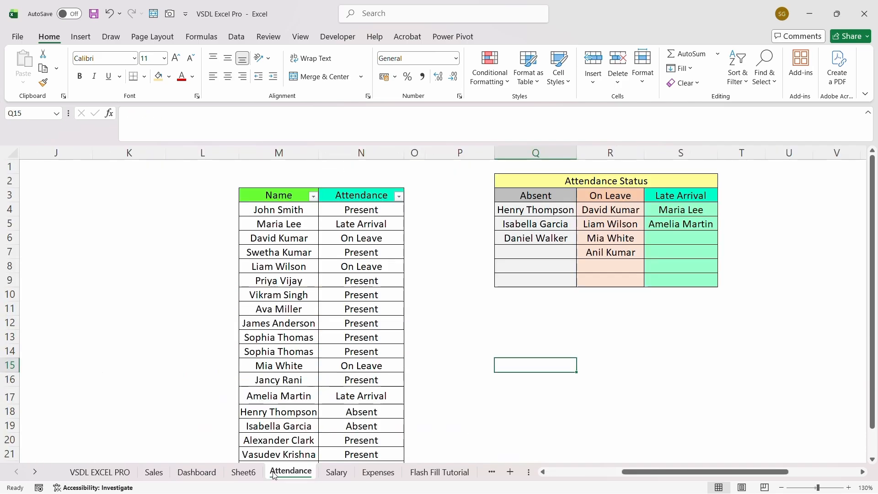
left_click(366, 368)
left_click(362, 440)
left_click(409, 441)
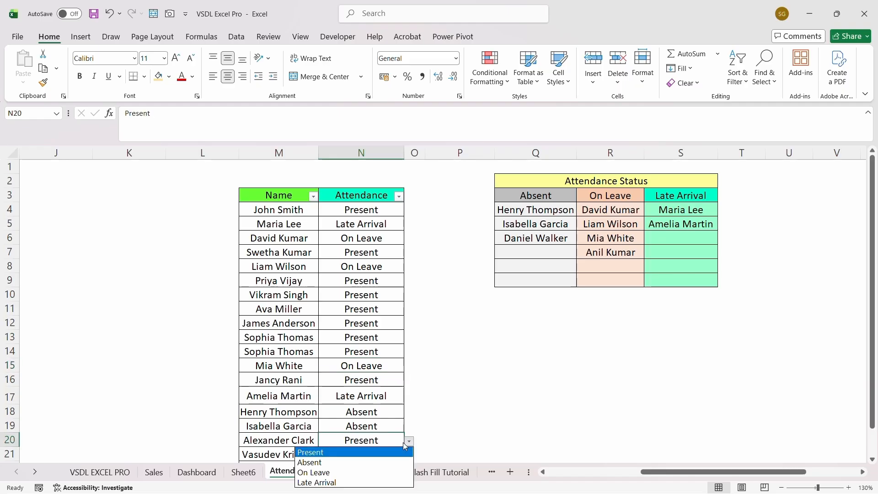
left_click(364, 480)
left_click(628, 352)
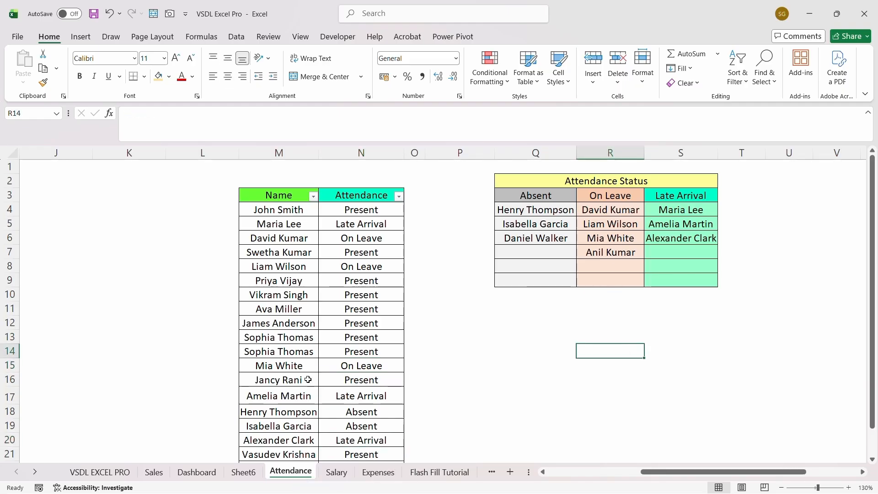
left_click(197, 471)
left_click(573, 230)
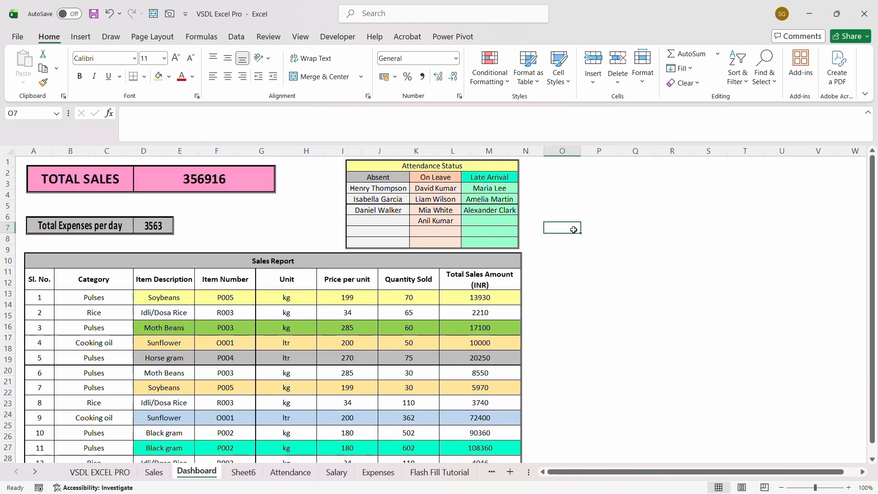
Look over the whole Dashboard and examine how its pictures fit the page in the print preview.
key("Down")
key("Down")
key("Down")
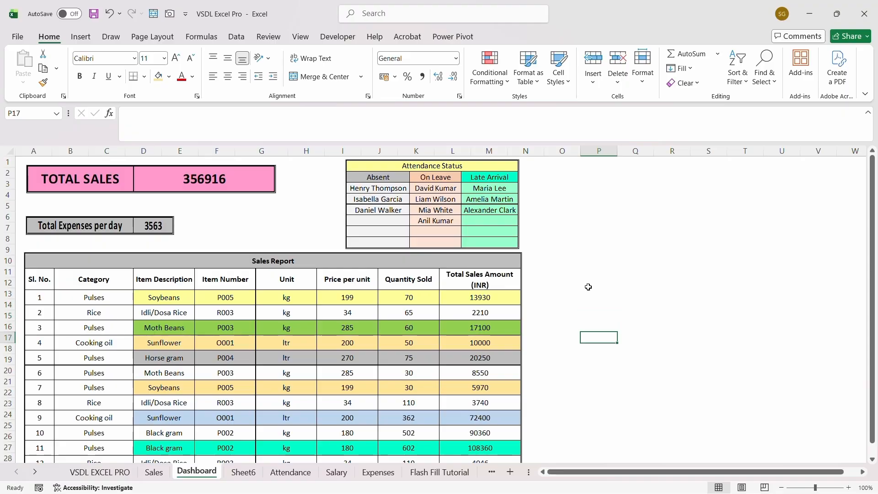
key("Down")
key("Down")
key("Down")
key("Down")
key("Down")
key("Down")
key("Down")
key("Down")
key("Down")
key("Down")
key("Down")
key("Down")
key("Down")
key("Down")
key("Down")
key("Up")
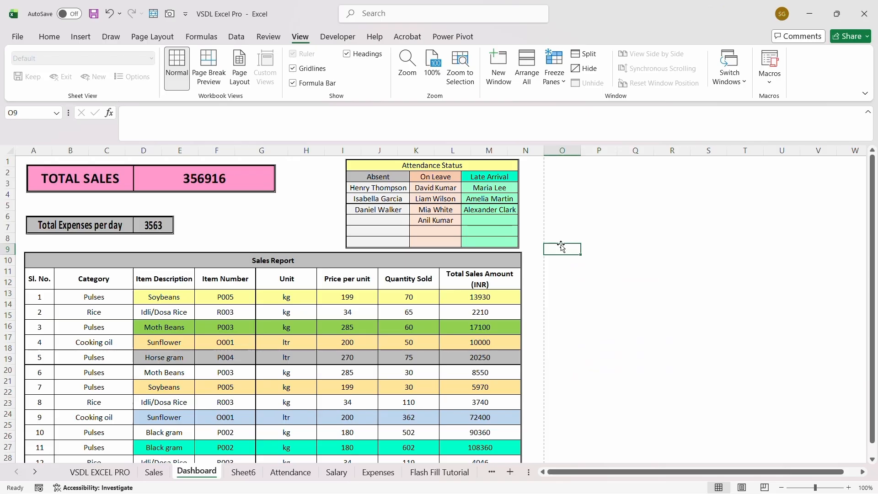
key("Left")
key("Left")
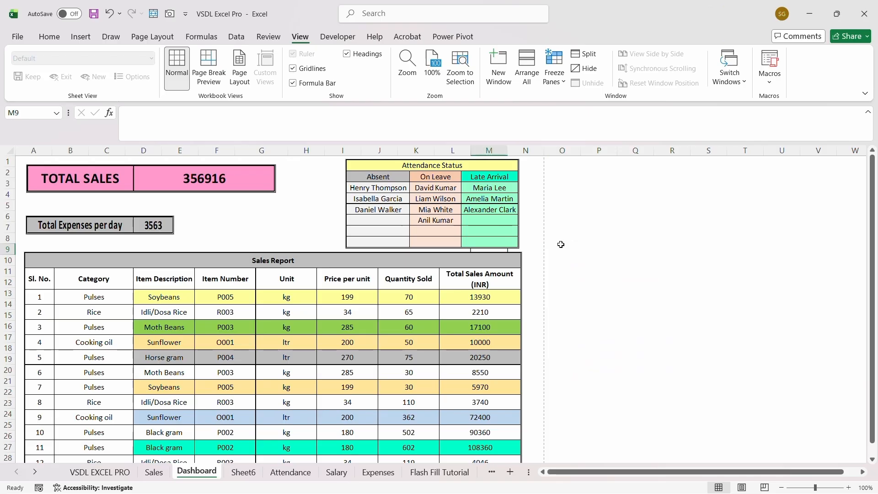
key("Home")
key("ctrl+p")
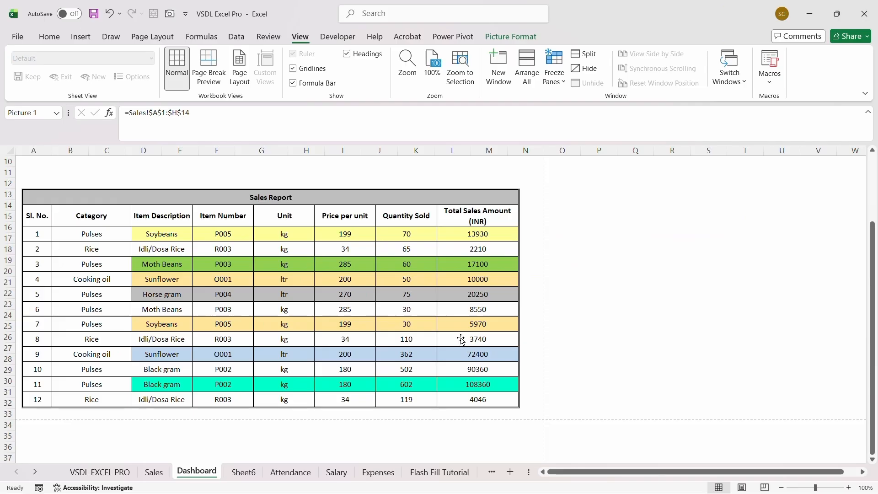
Move the Attendance Status picture on the Dashboard straight down so that it starts at row 4, leaving free rows above it.
left_click(594, 297)
key("ctrl+Up")
left_click_drag(494, 226, 495, 257)
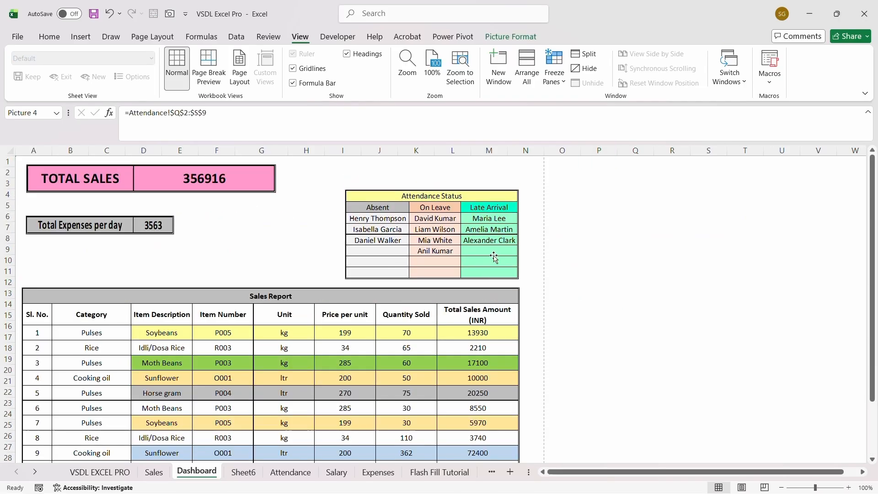
left_click(238, 236)
Enter the label DATE in cell K2 of the Dashboard and the formula =TODAY() in cell L2.
left_click(401, 171)
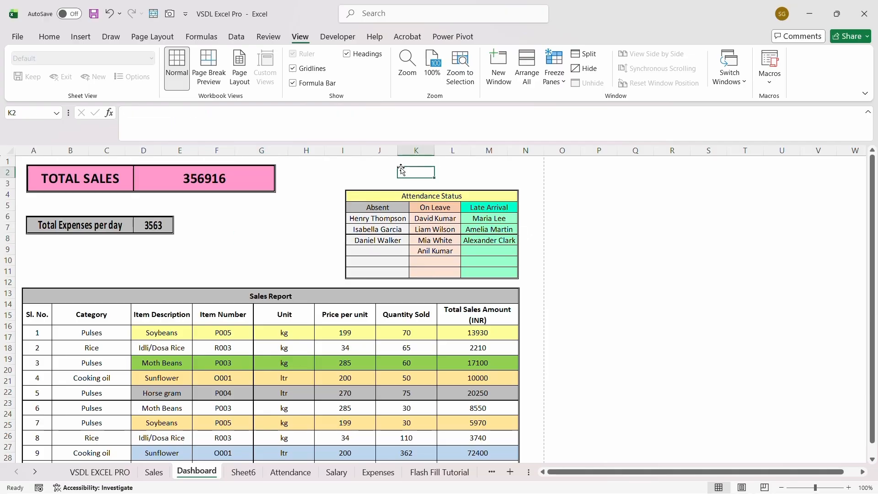
type("DATE")
key("Tab")
type("=T")
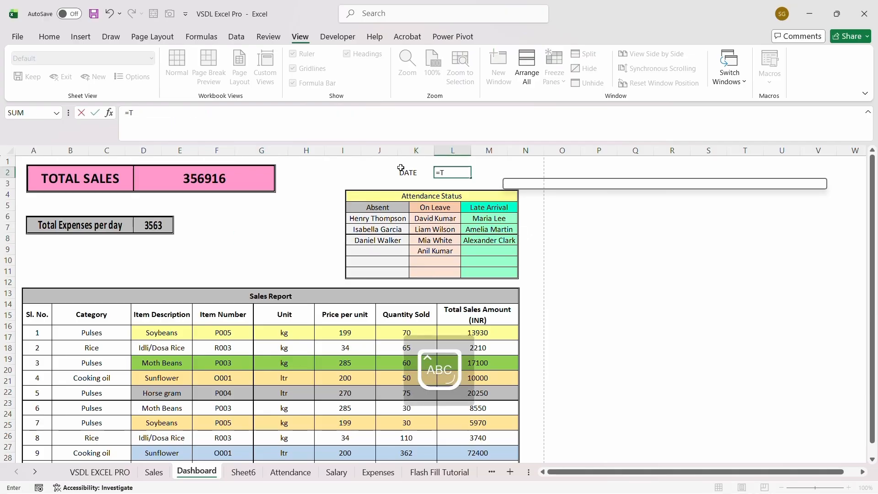
type("ODAY")
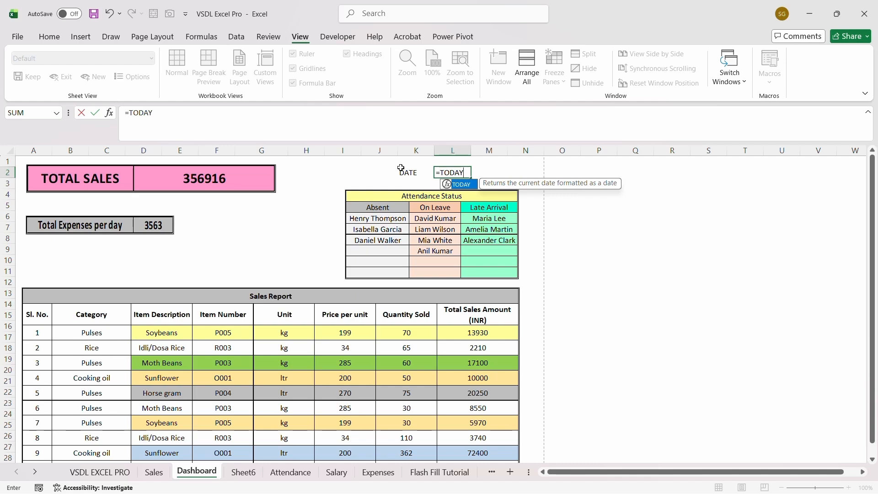
type("()")
Centre cells K2:L2 horizontally and vertically, make them bold, and check the Dashboard in the print preview.
left_click(401, 170)
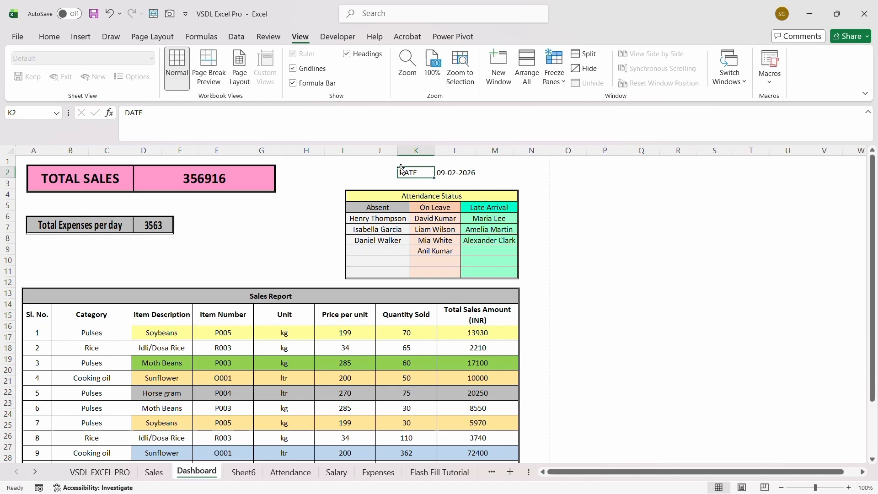
left_click_drag(401, 171, 457, 173)
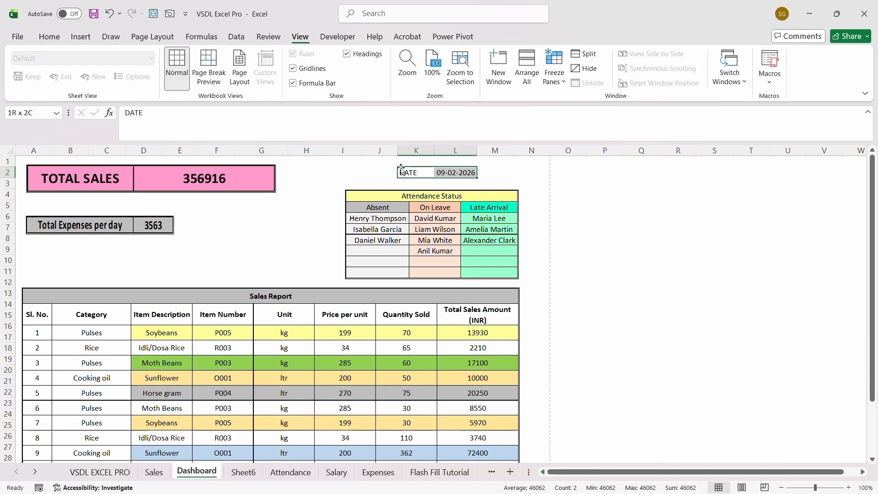
left_click(50, 38)
left_click(233, 77)
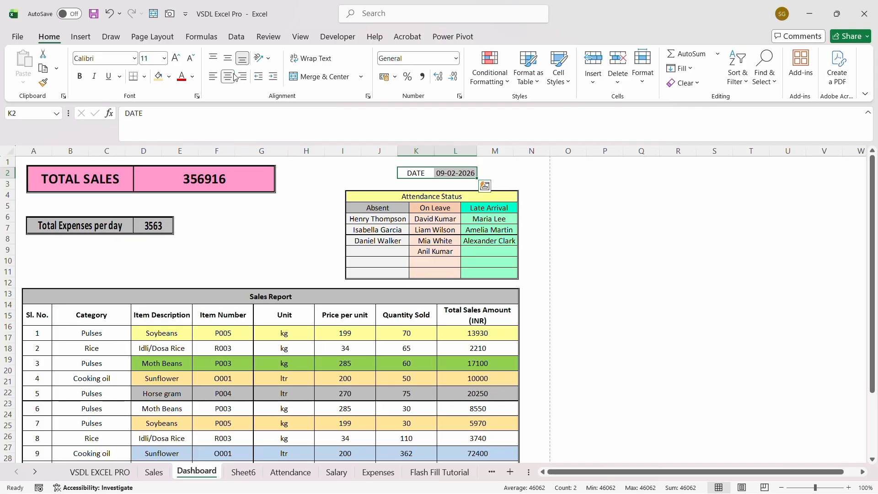
left_click(227, 58)
key("ctrl+b")
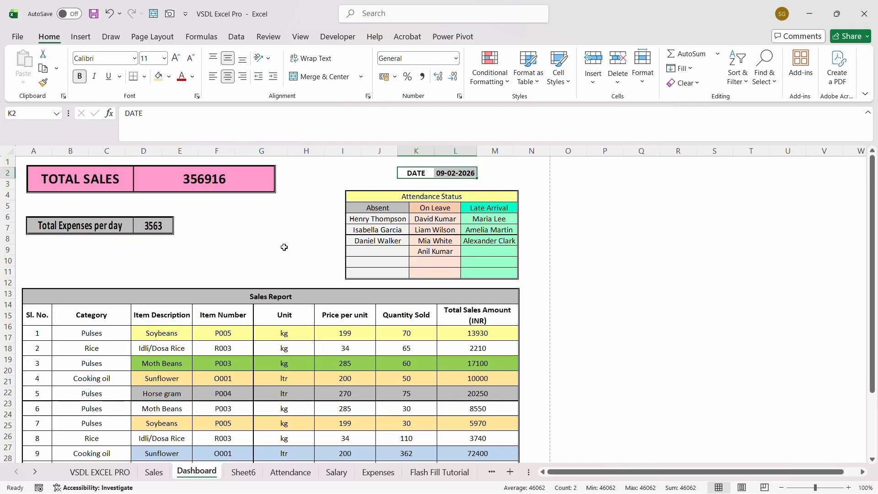
left_click(284, 247)
key("ctrl+p")
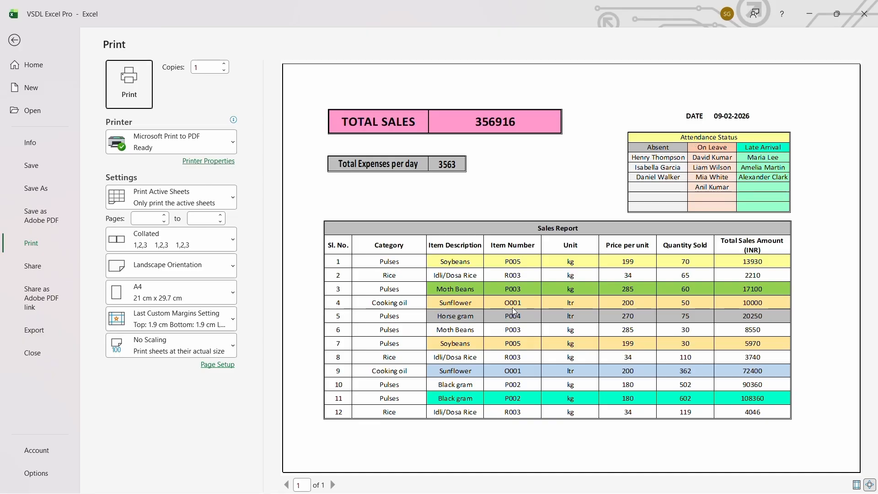
key("Escape")
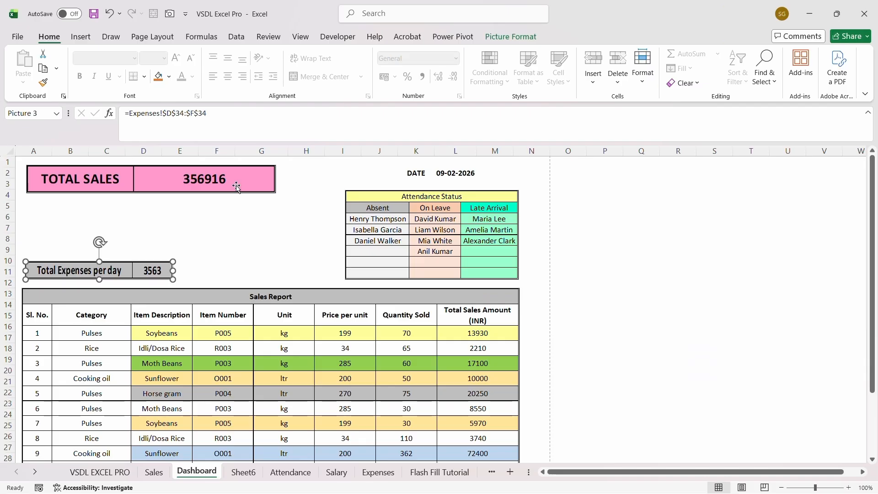
Move the Total Sales picture down to row 4, level with the top of the Attendance Status picture and just beside it.
left_click_drag(237, 192, 297, 217)
key("Left")
key("Left")
key("Left")
key("Left")
key("Left")
key("Left")
key("Left")
key("Left")
key("Left")
key("Left")
key("Left")
key("Left")
key("Left")
key("Left")
key("Left")
key("Left")
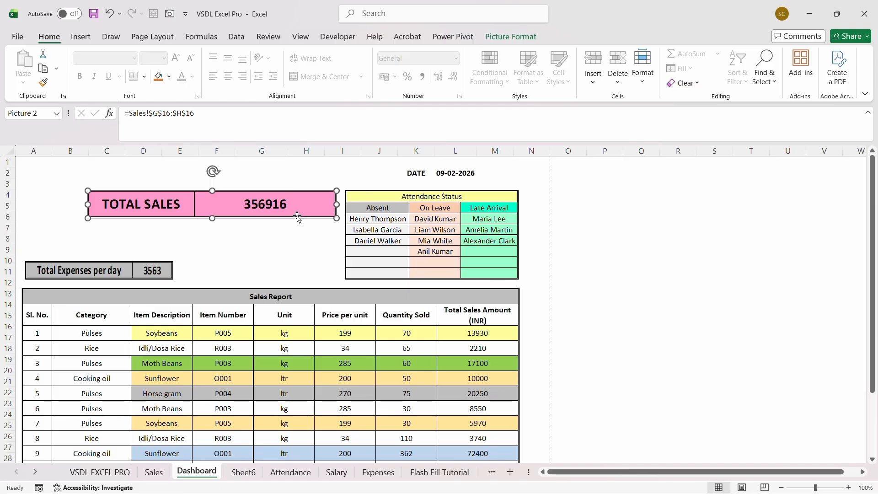
key("Left")
key("Left")
key("Left")
key("Left")
key("Left")
key("Left")
key("Left")
key("Left")
key("Left")
key("Left")
key("Left")
key("Left")
key("Left")
key("Left")
key("Left")
key("Left")
key("Left")
key("Left")
key("Left")
key("Left")
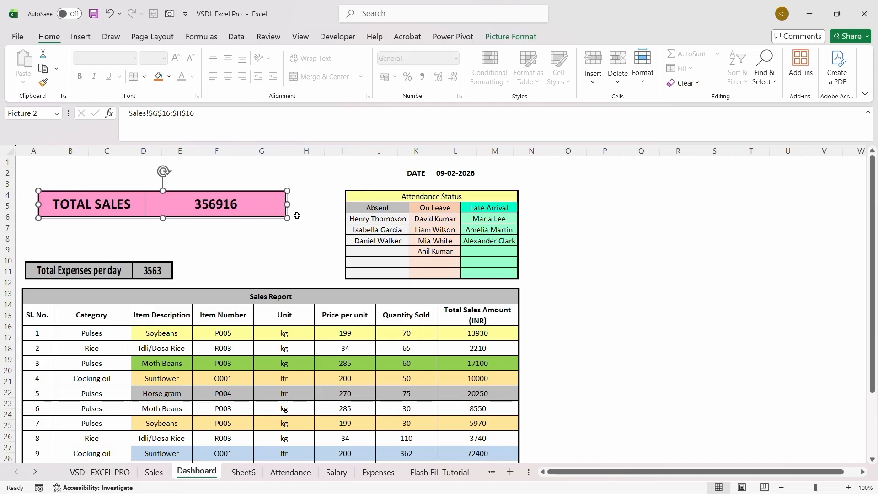
key("Right")
key("Right")
key("Right")
key("Right")
key("Right")
key("Right")
key("Right")
key("Right")
key("Right")
key("Right")
key("Right")
key("Right")
key("Right")
key("Right")
key("Right")
key("Right")
key("Right")
key("Right")
key("Right")
key("Right")
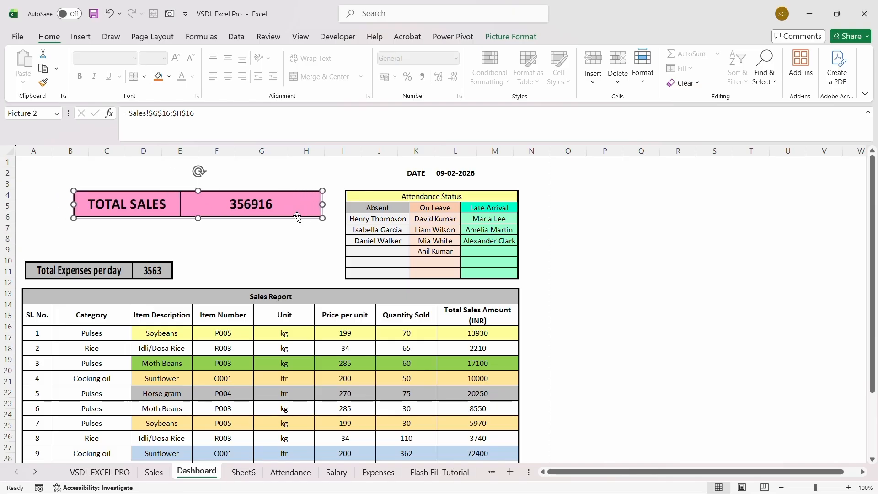
key("Right")
key("Right")
key("Right")
key("Right")
key("Right")
key("Right")
key("Right")
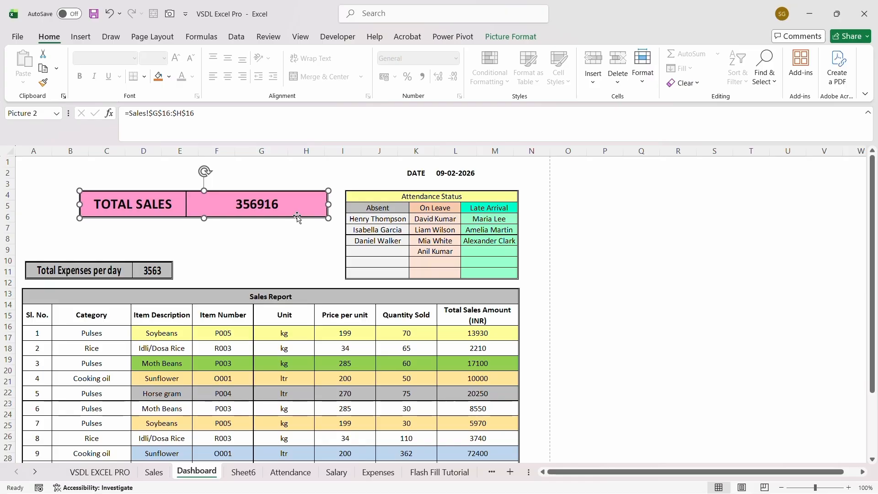
key("Right")
key("Right")
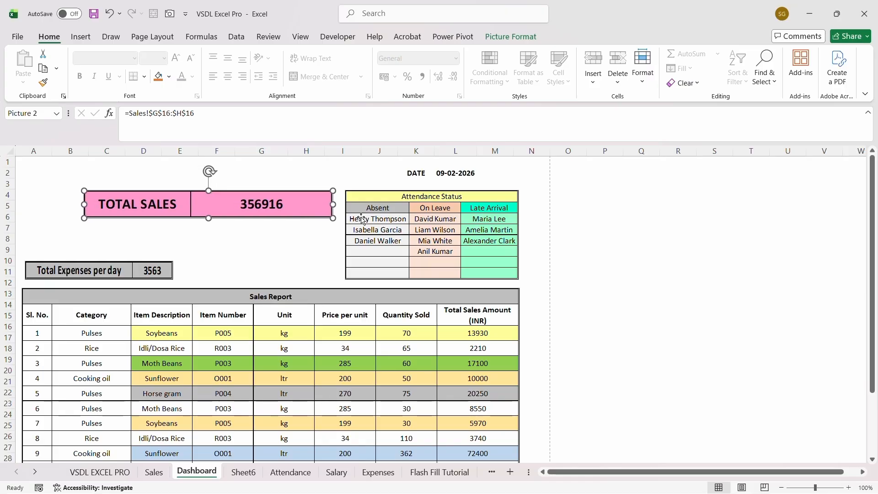
left_click(700, 238)
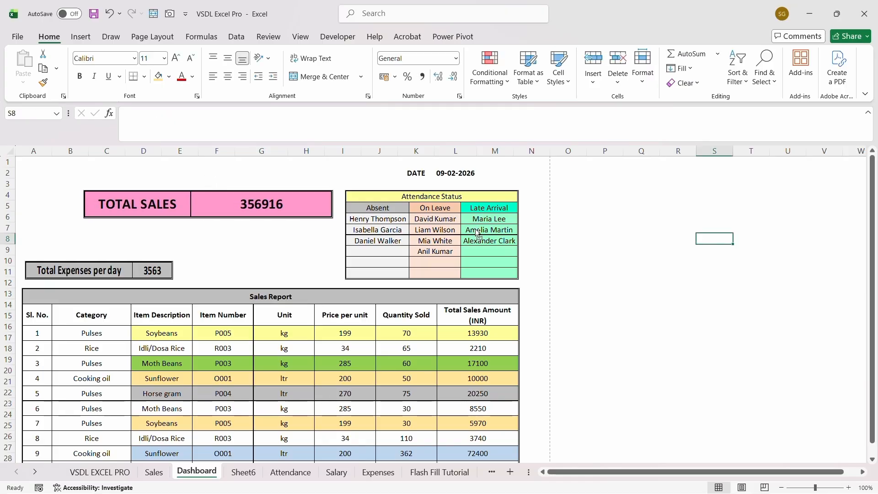
Check the rearranged Dashboard in the print preview and return to the sheet.
key("ctrl+p")
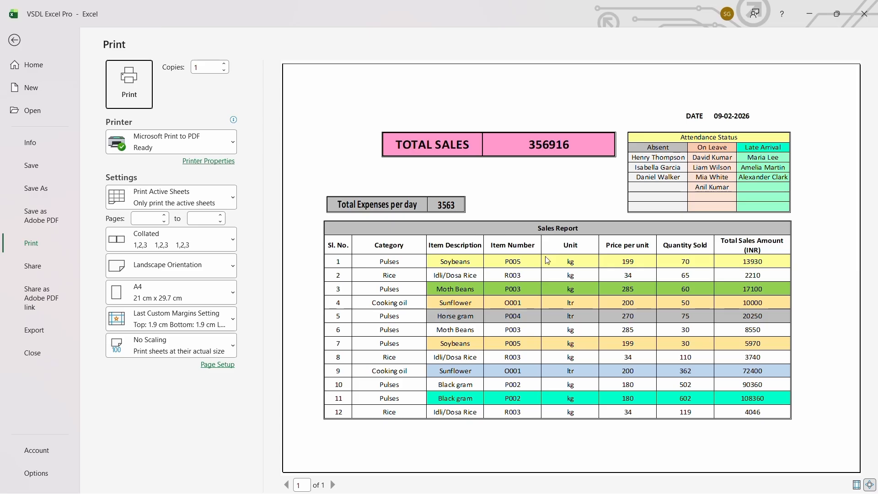
key("Escape")
left_click(590, 236)
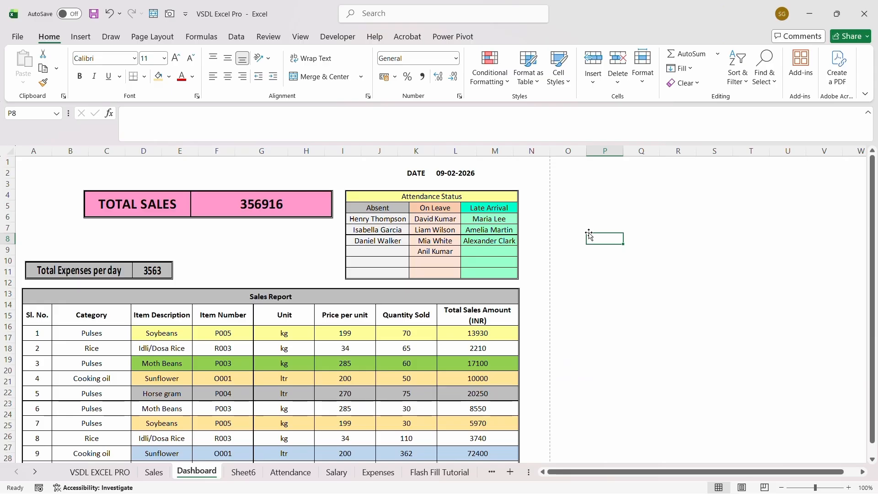